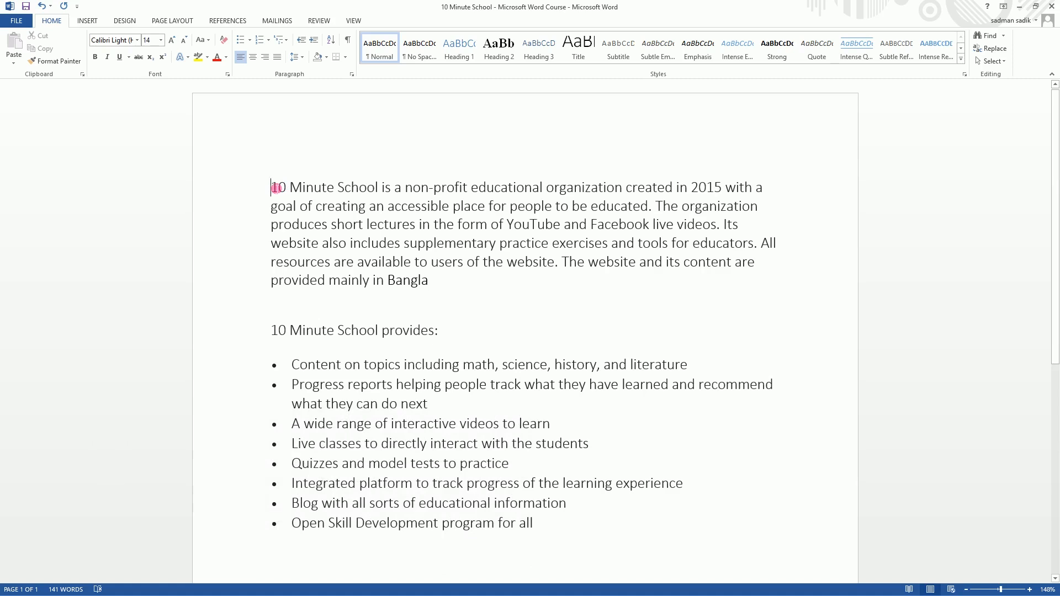
- Insert the picture "10 Minute School Website" from the Desktop on the blank line below the first paragraph
triple_click(329, 228)
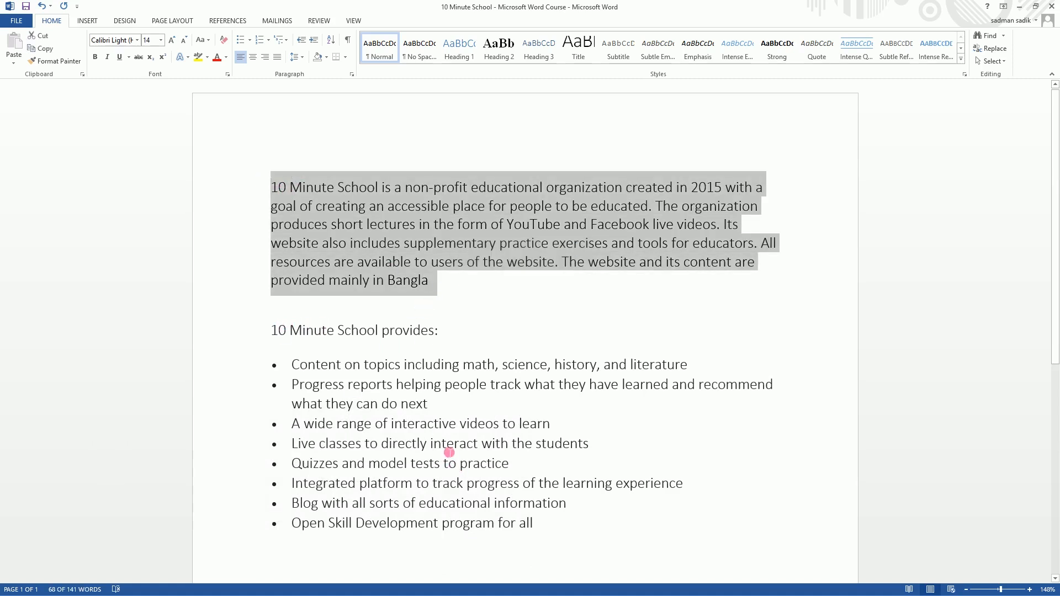
click(446, 419)
click(281, 315)
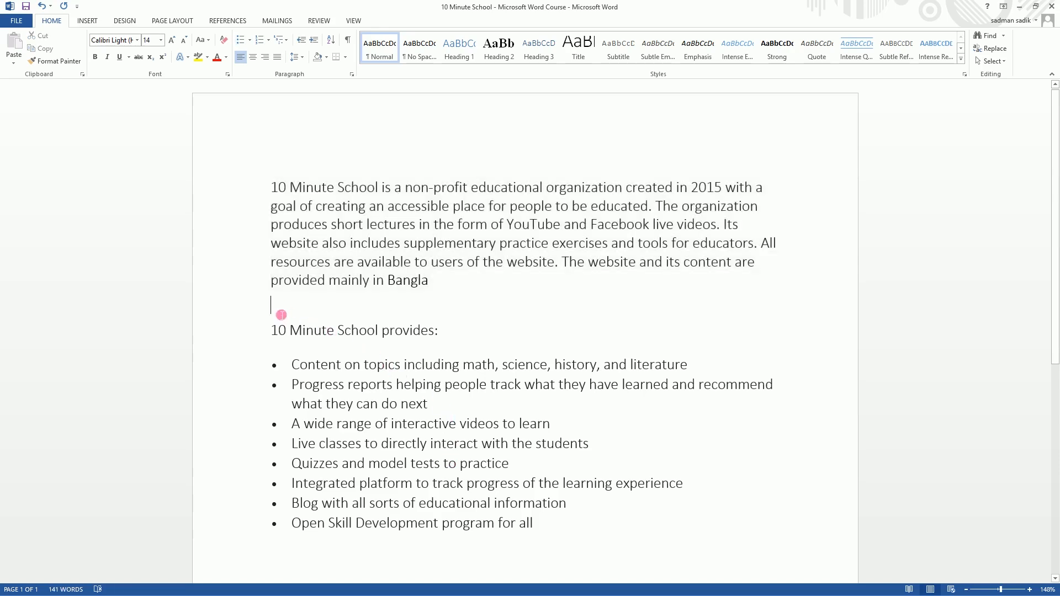
click(87, 20)
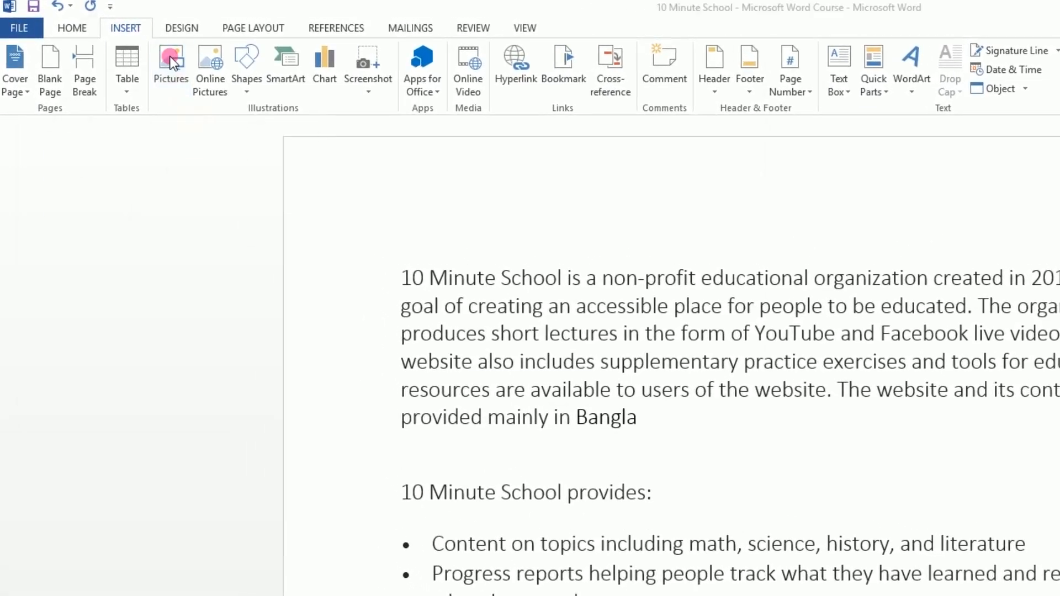
click(171, 61)
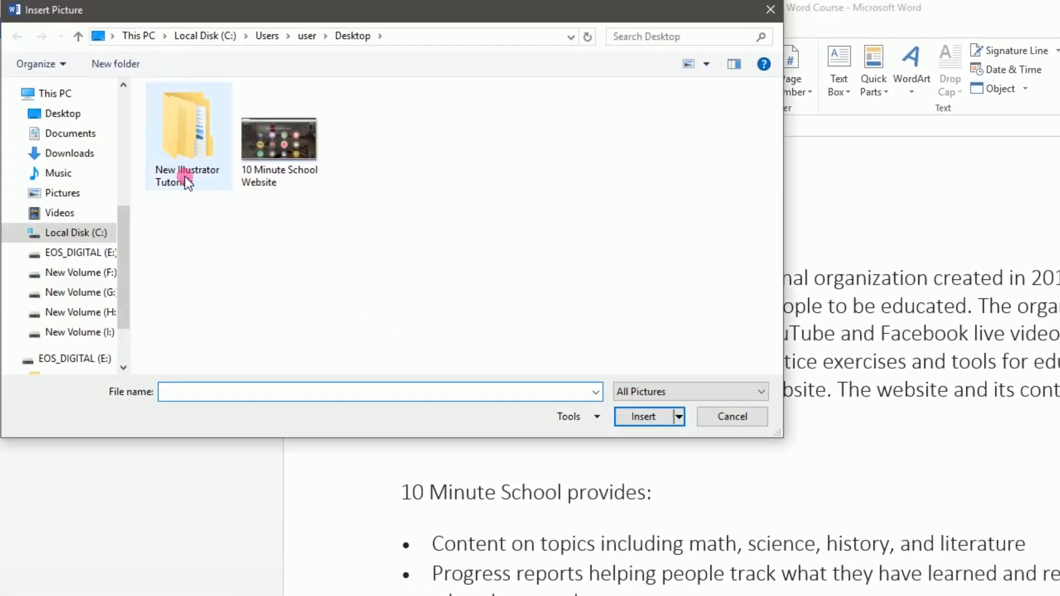
click(288, 163)
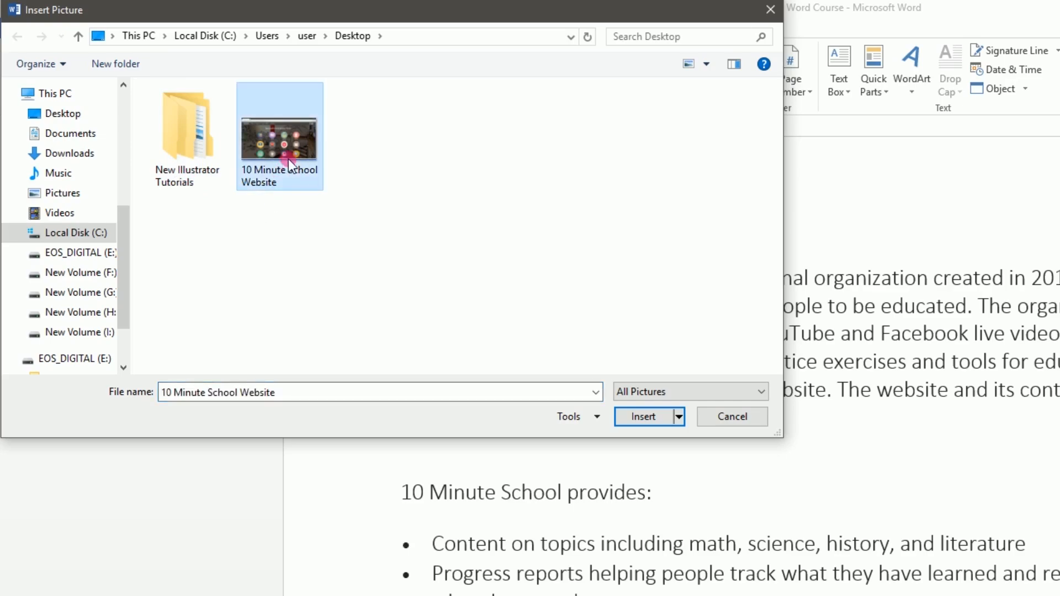
click(643, 416)
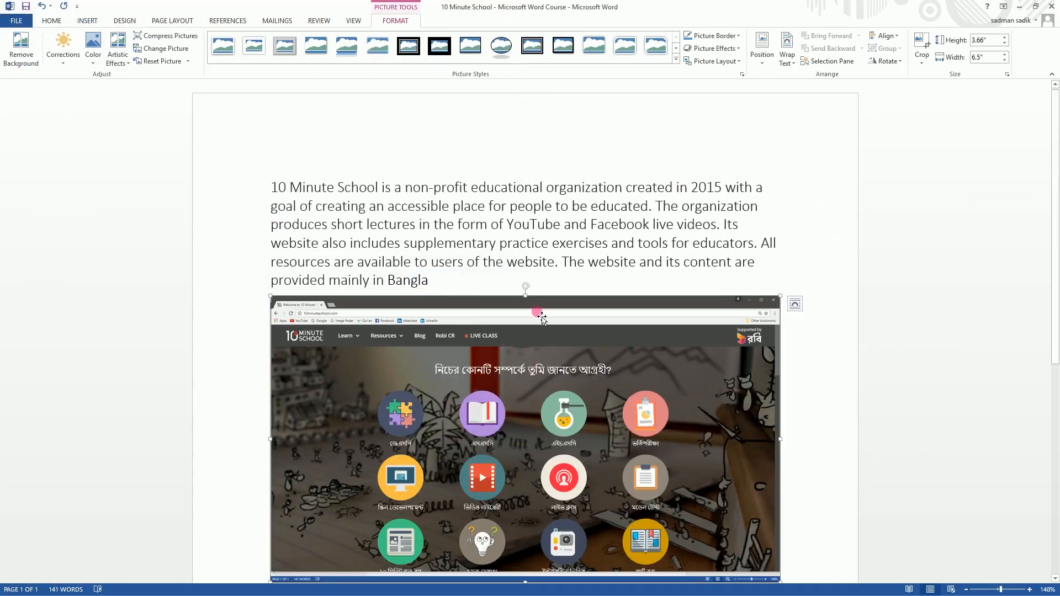
- Crop the browser bars off the picture's top and the taskbar off its bottom, leaving about 3.09" by 6.46"
scroll(556, 322, down, 2)
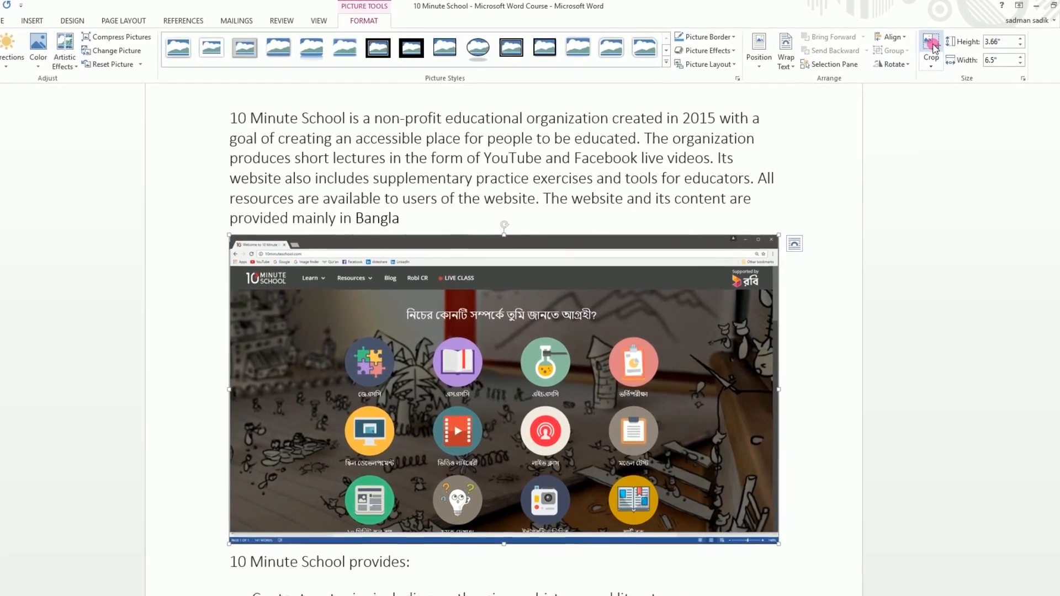
click(932, 46)
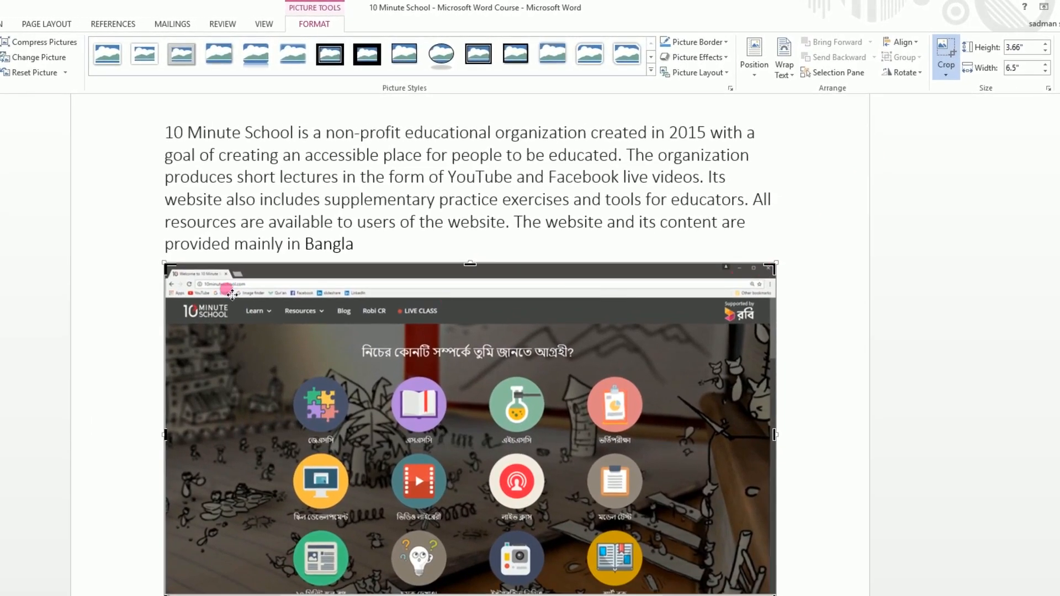
drag(480, 266, 487, 304)
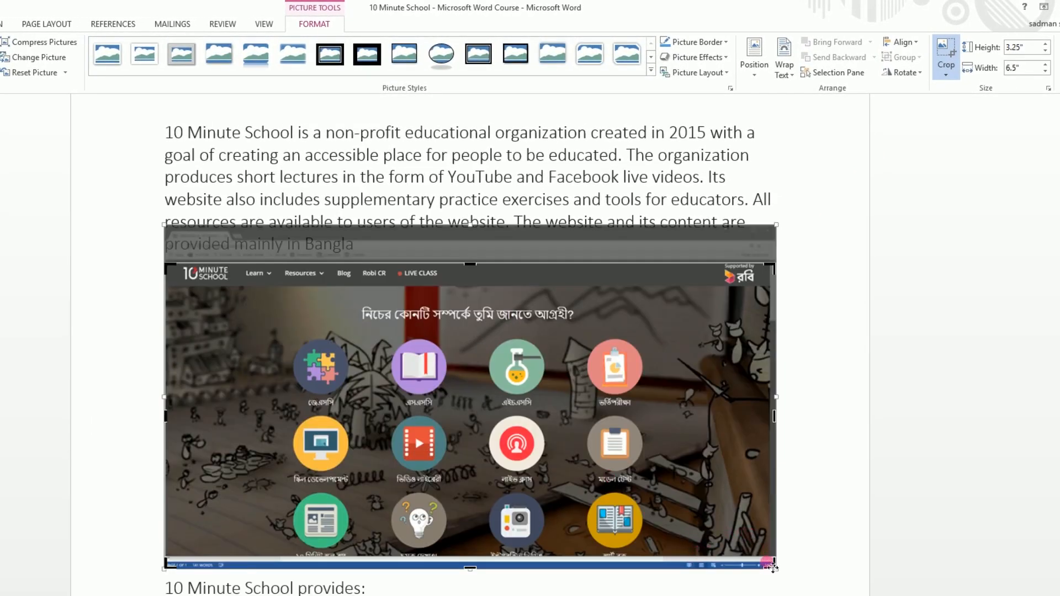
drag(775, 569, 771, 554)
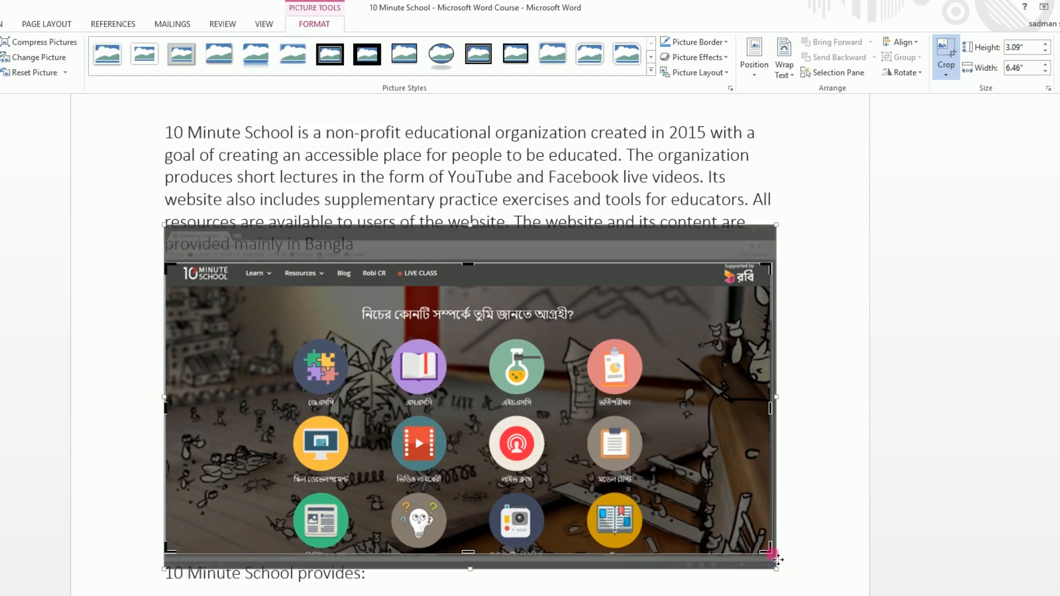
click(945, 53)
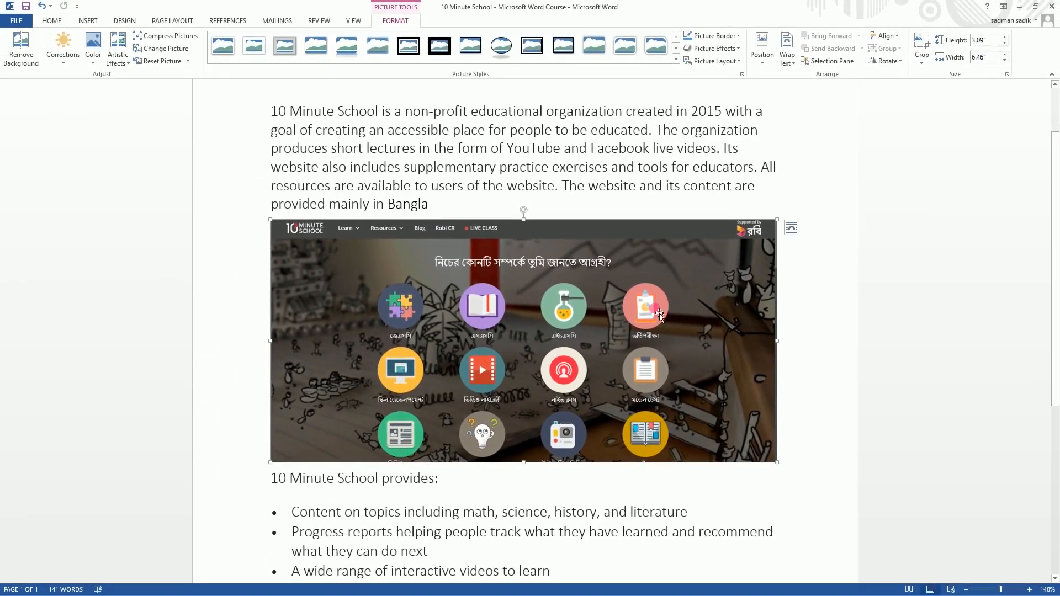
- Move the picture to the start of the first paragraph and shrink it to about 1.52" high by 3.18" wide
drag(346, 311, 440, 224)
drag(395, 166, 269, 105)
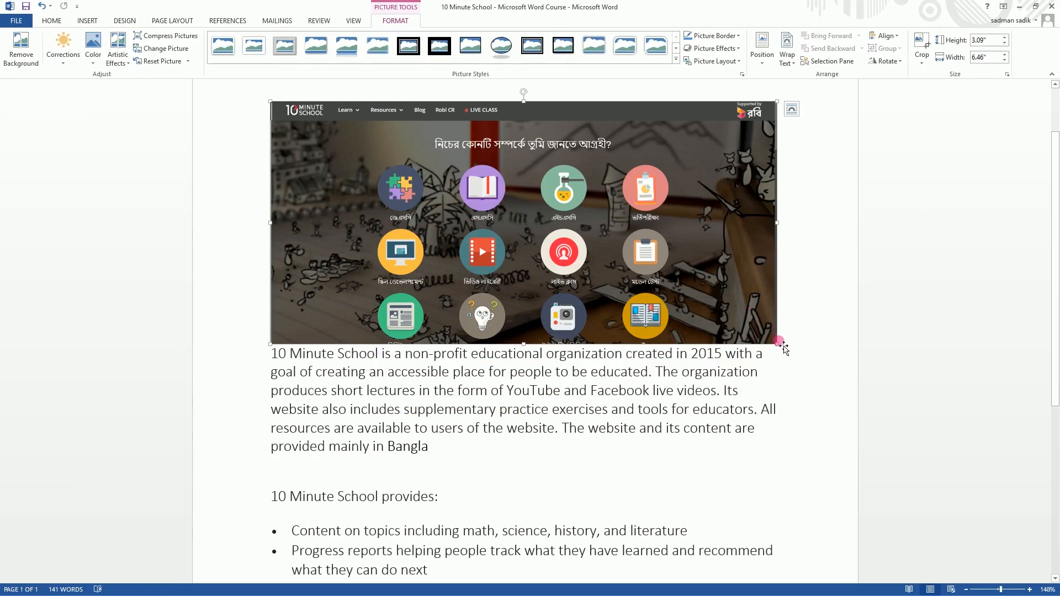
drag(777, 343, 411, 226)
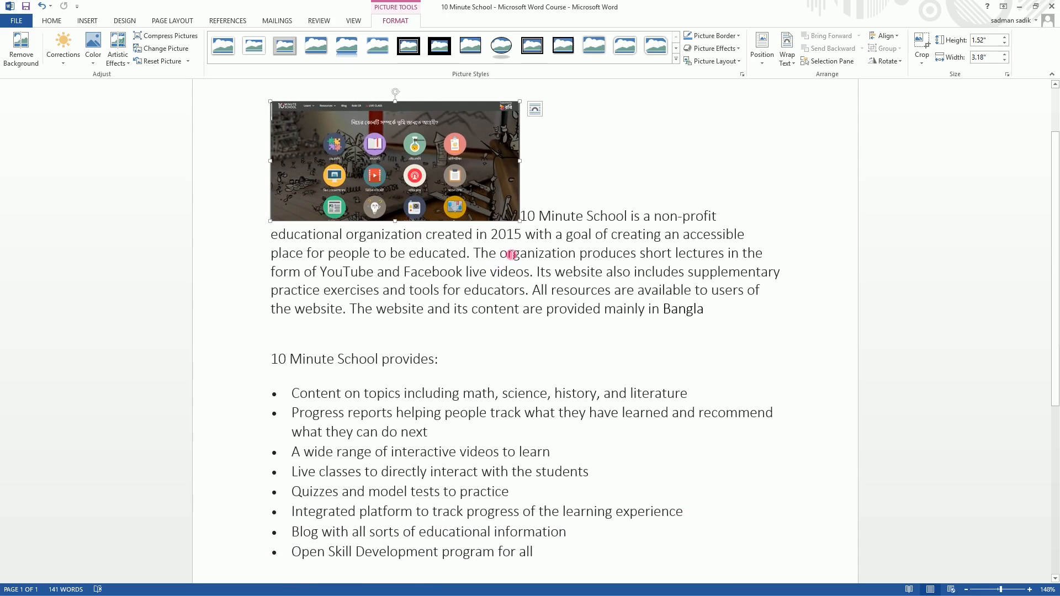
click(553, 187)
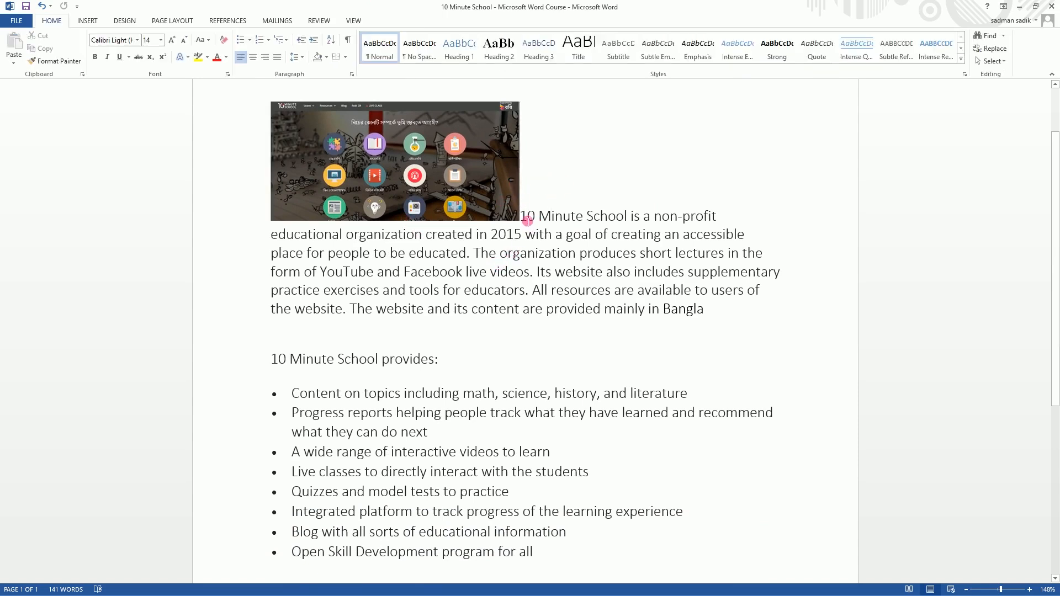
- Try Top and Bottom, Tight, Behind Text, In Front of Text and Square wrapping on the picture, and return it to In Line with Text
click(371, 163)
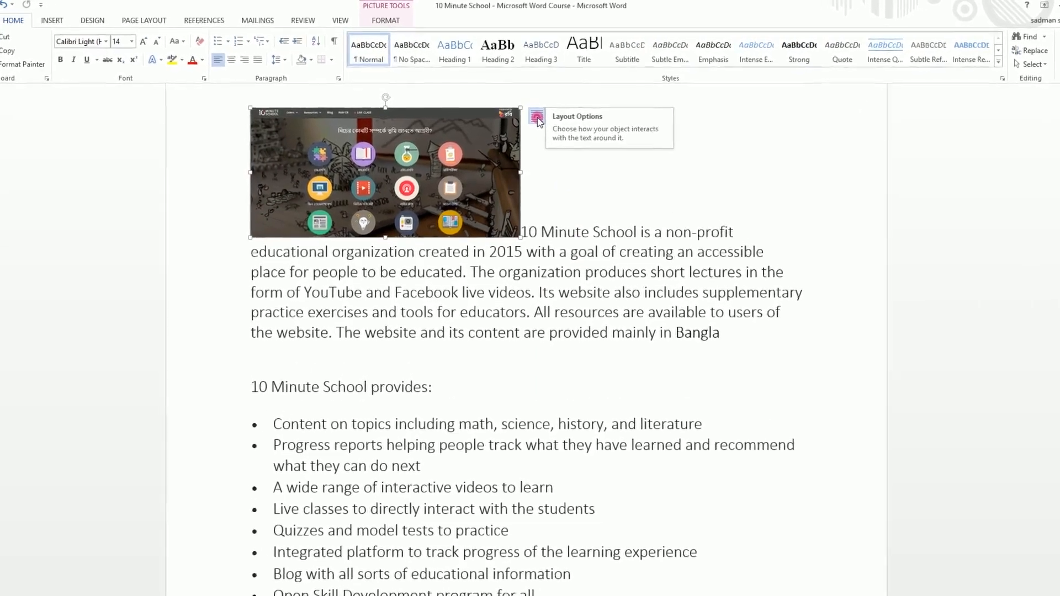
click(537, 118)
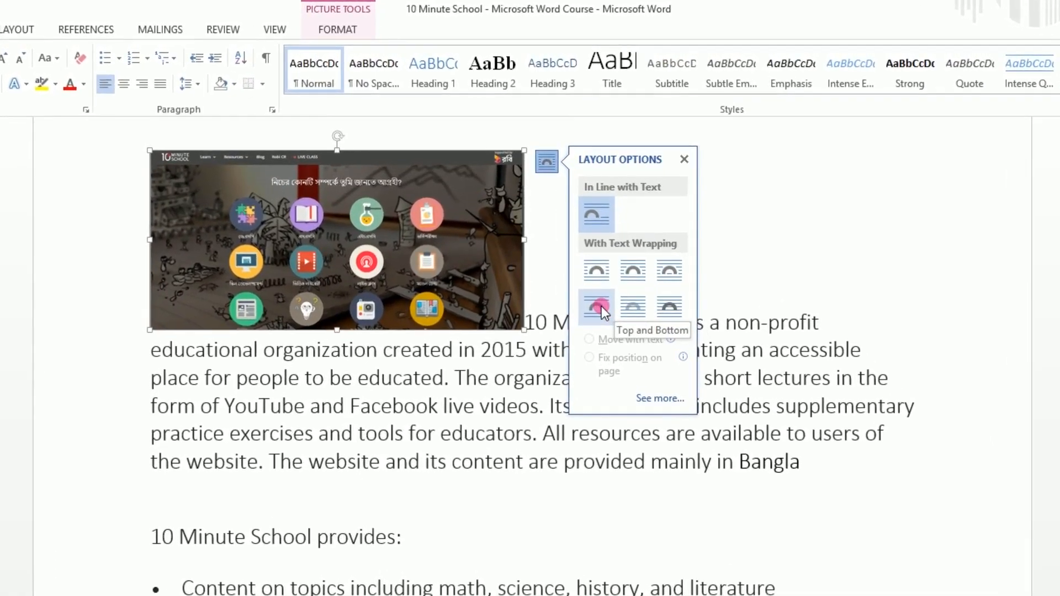
click(602, 306)
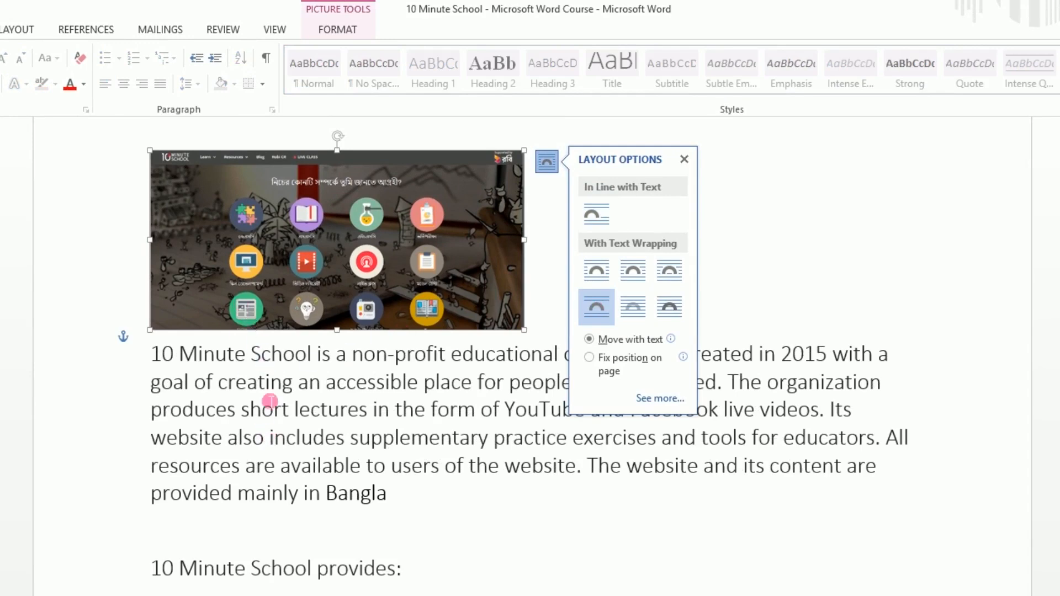
click(631, 269)
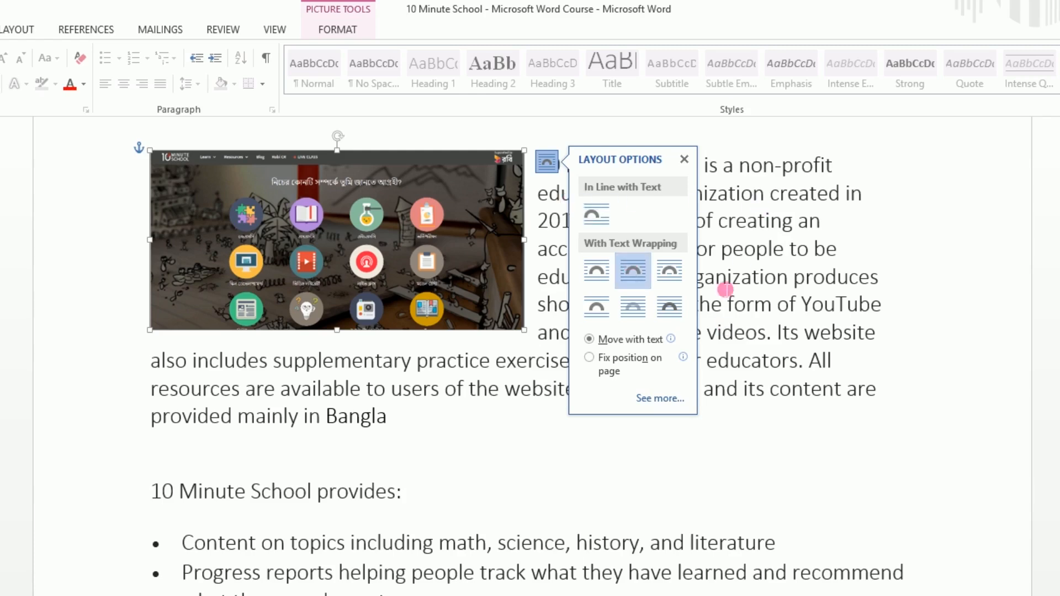
click(594, 221)
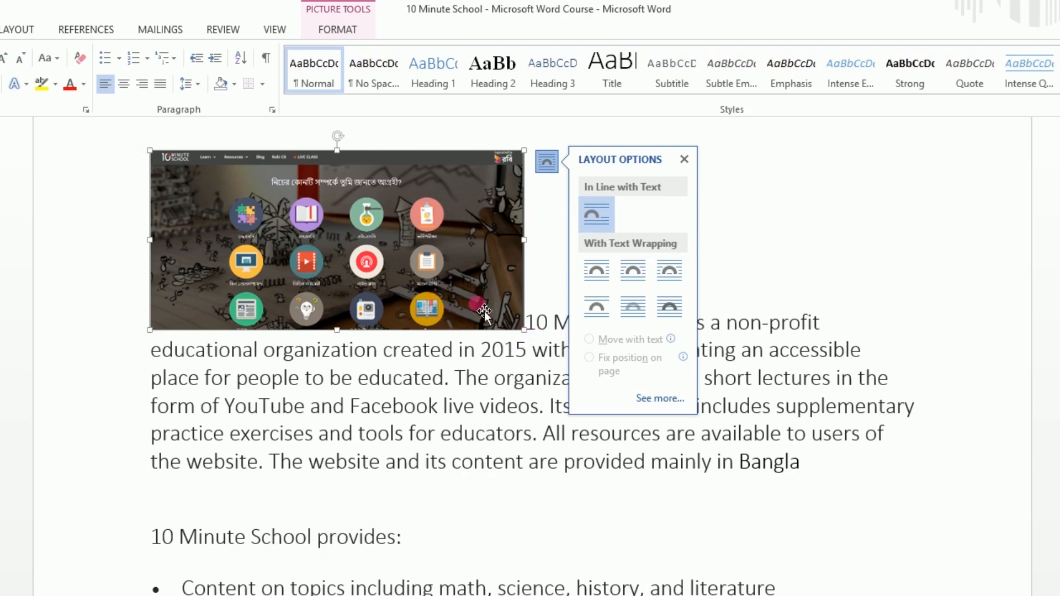
click(631, 310)
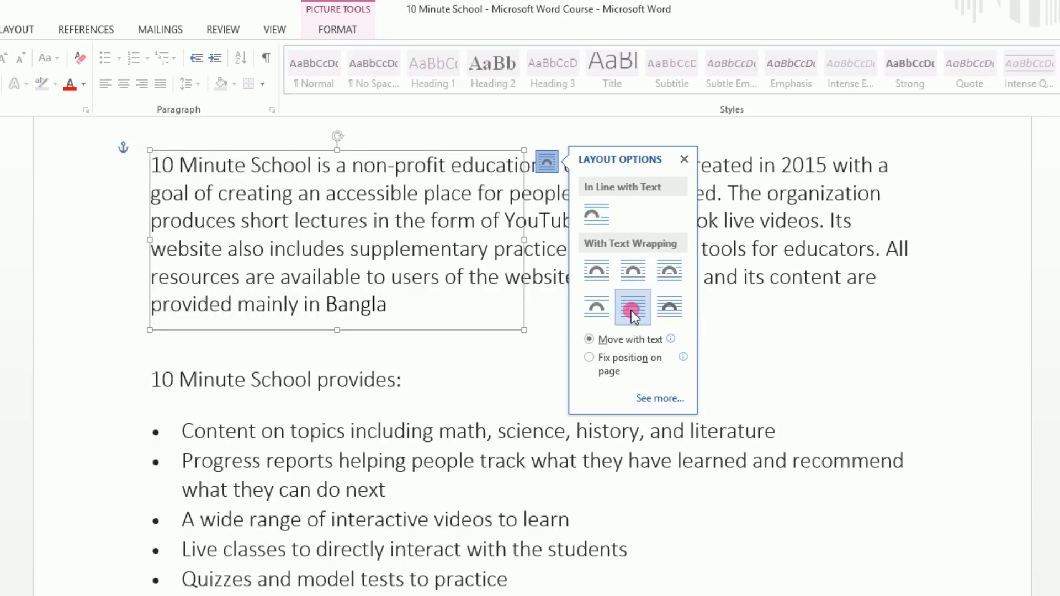
click(667, 307)
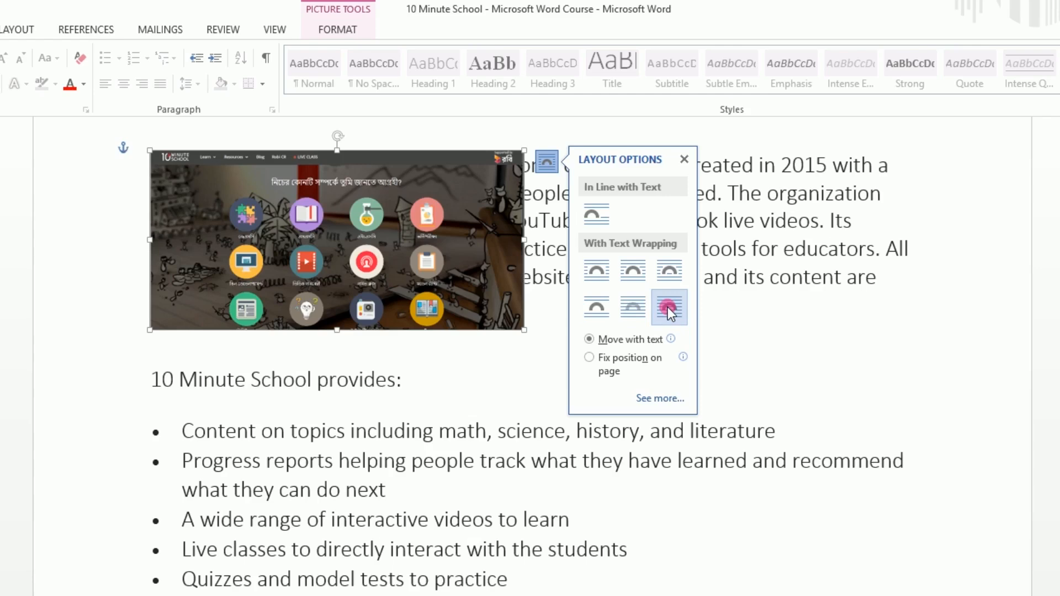
click(599, 273)
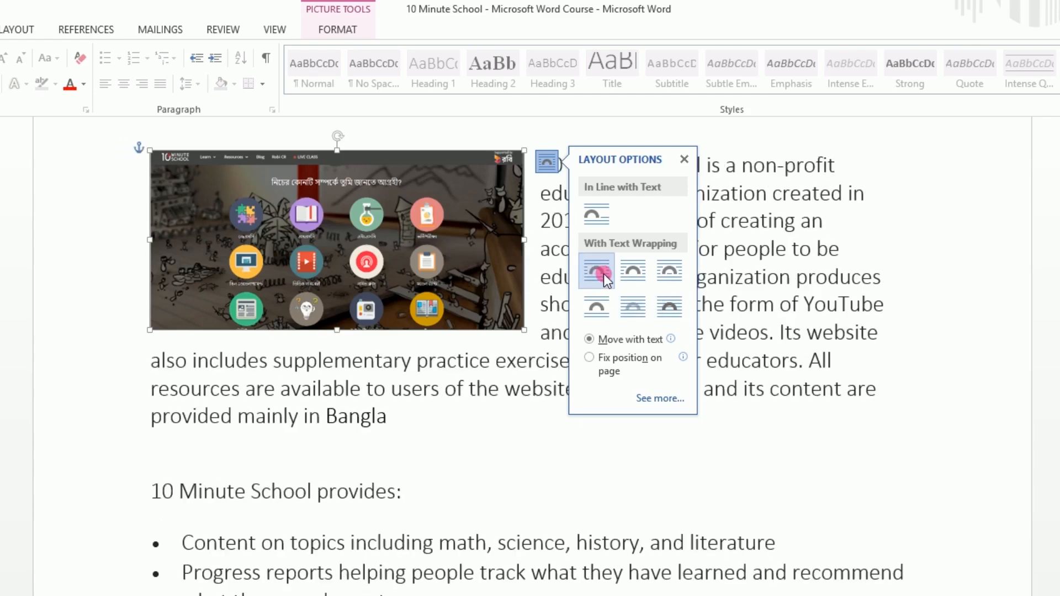
click(596, 192)
click(669, 145)
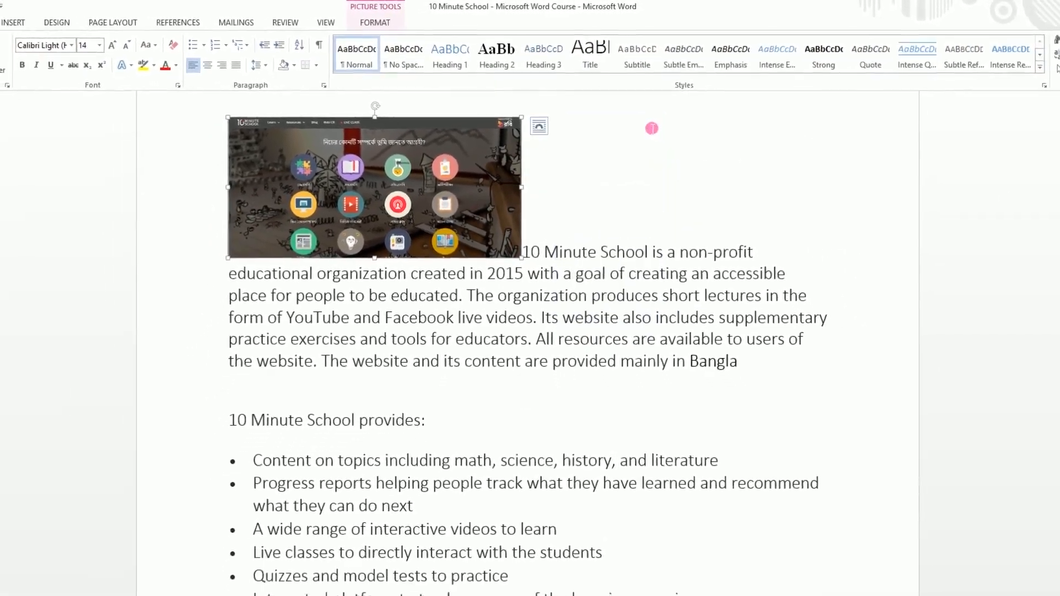
- Put the first paragraph on its own line below the picture and enlarge the picture to about 6.42" wide
click(536, 257)
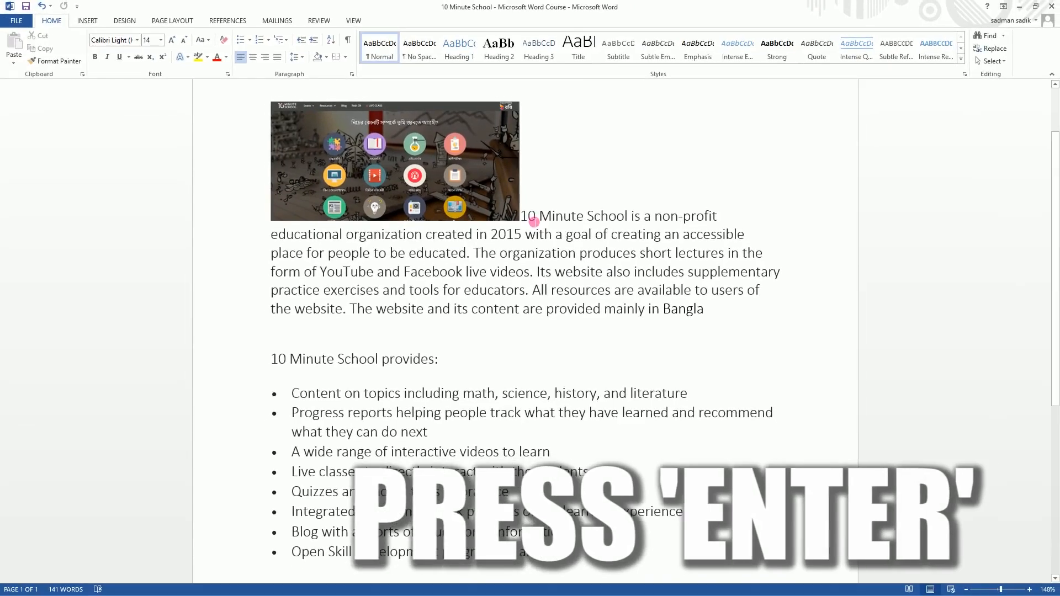
key(Return)
click(519, 219)
drag(519, 220, 778, 336)
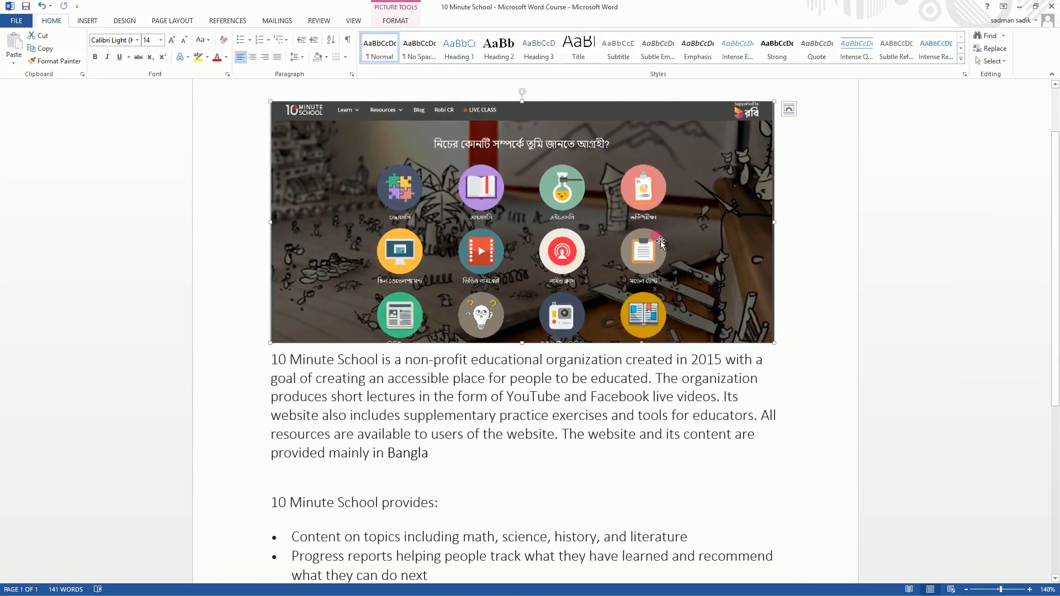
- Apply the picture style with a thick white frame and soft shadow to the website picture
click(395, 20)
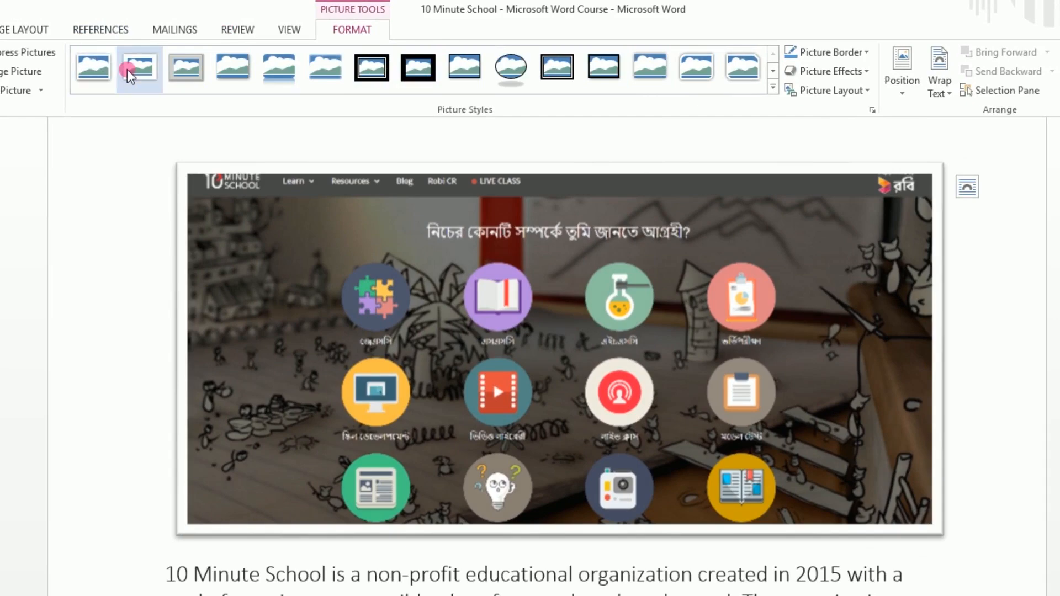
click(127, 69)
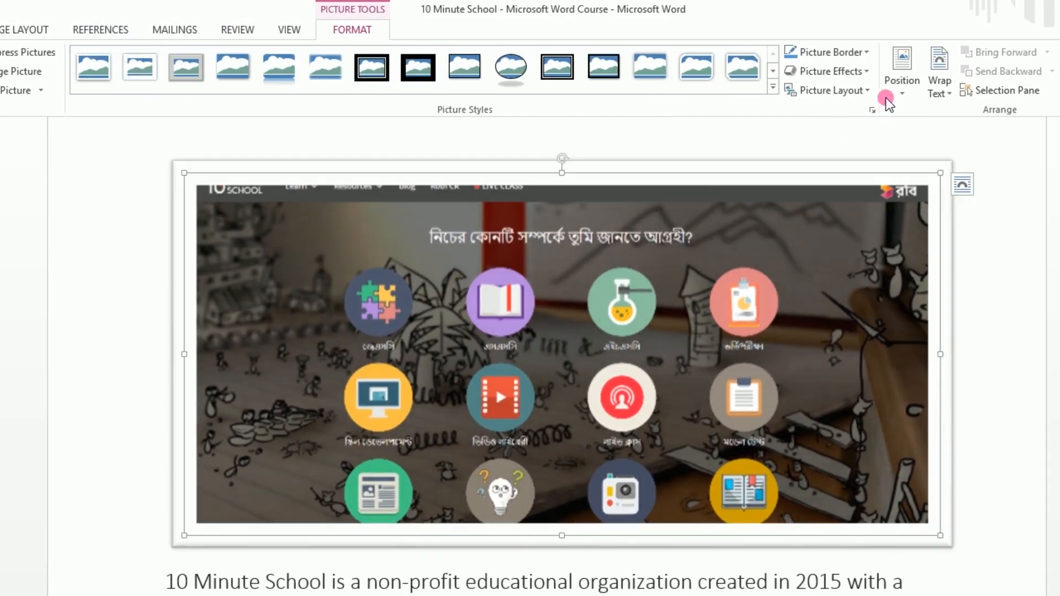
- Try positioning the picture at the page's middle and bottom center with text wrapping, and return it to In Line with Text
click(908, 76)
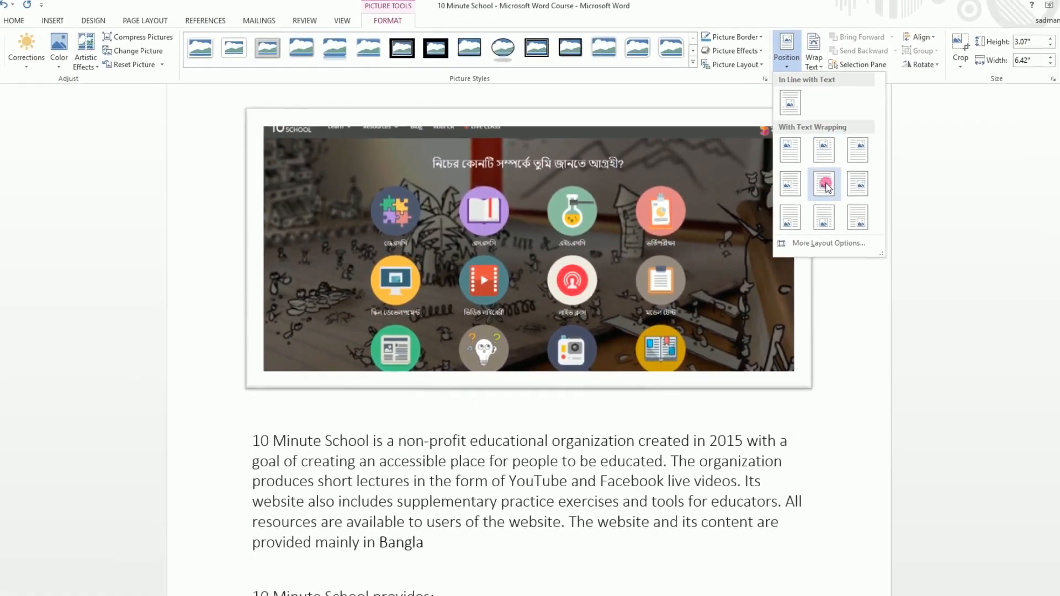
click(826, 187)
scroll(806, 210, down, 3)
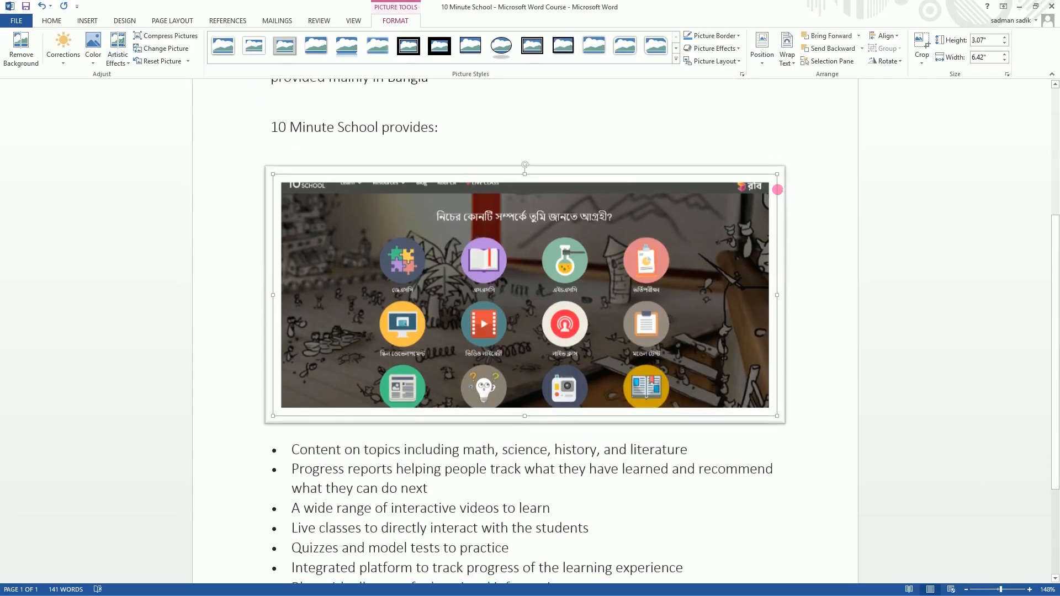
scroll(778, 189, up, 3)
click(762, 50)
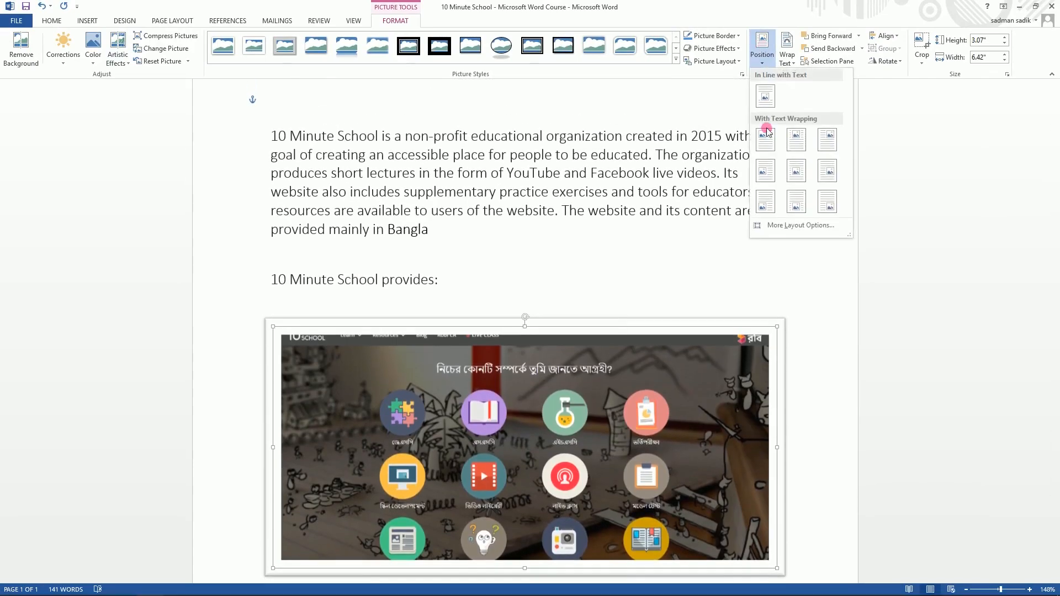
click(801, 207)
scroll(739, 214, down, 5)
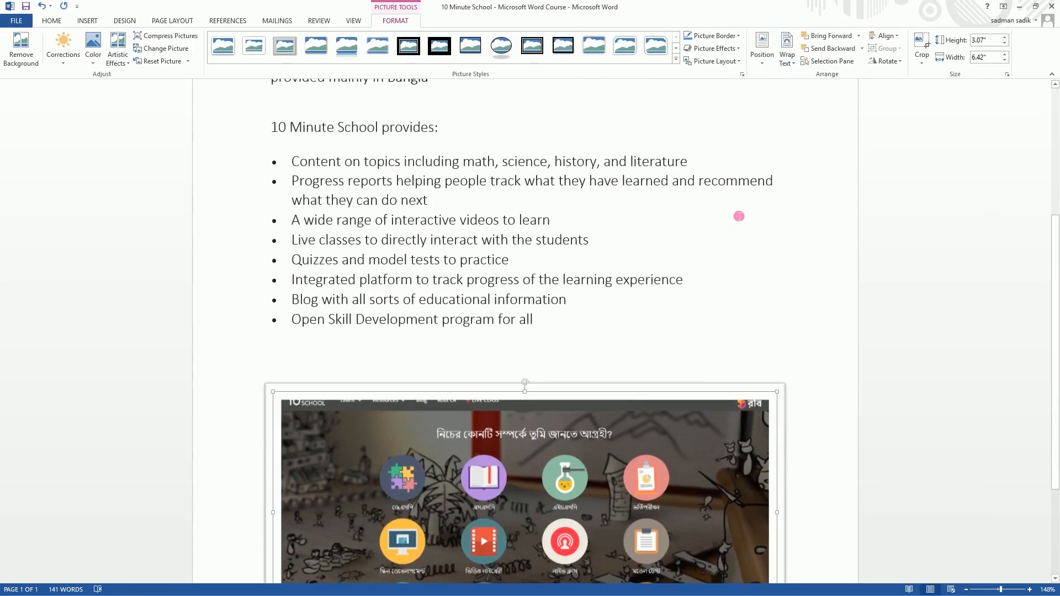
scroll(738, 212, up, 5)
scroll(739, 212, up, 3)
click(762, 50)
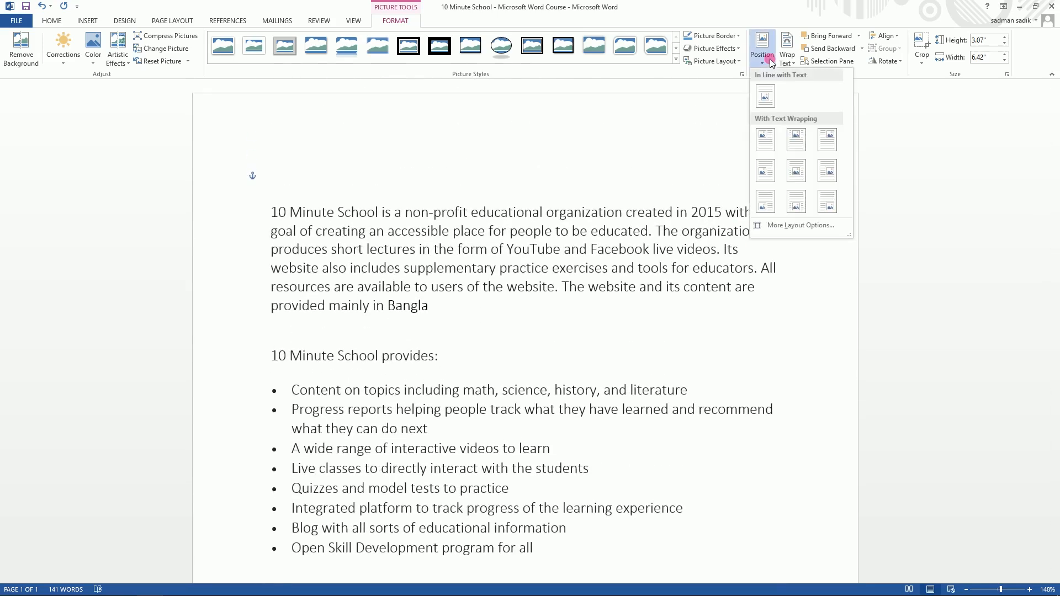
click(766, 98)
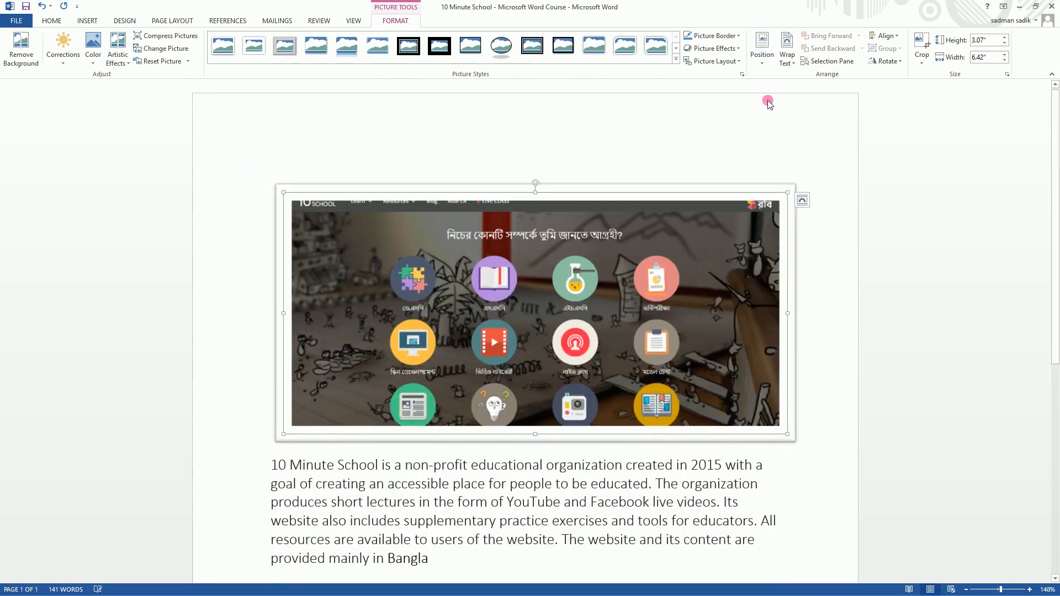
click(791, 62)
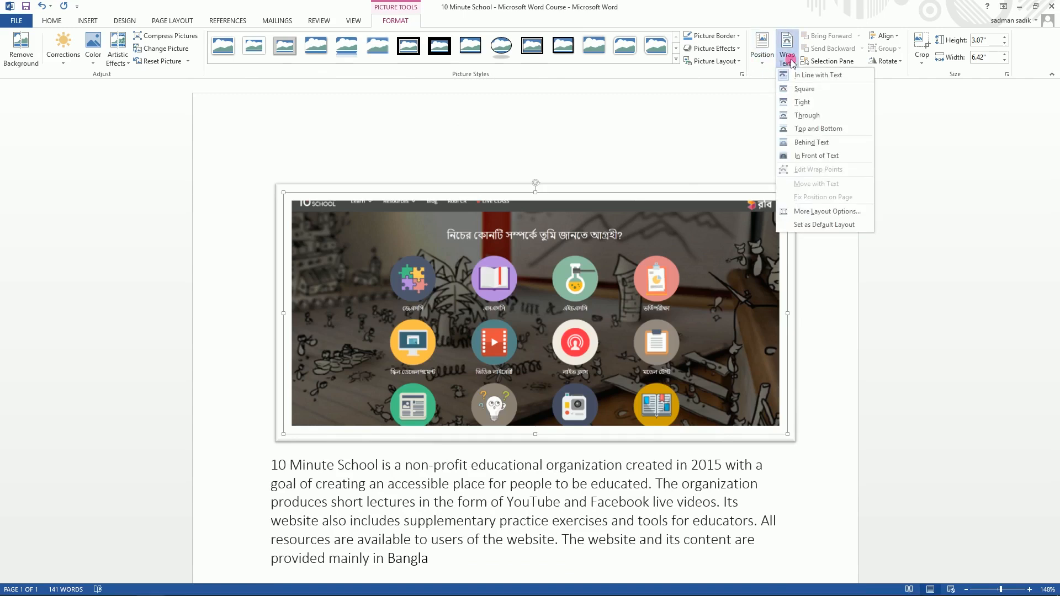
click(791, 61)
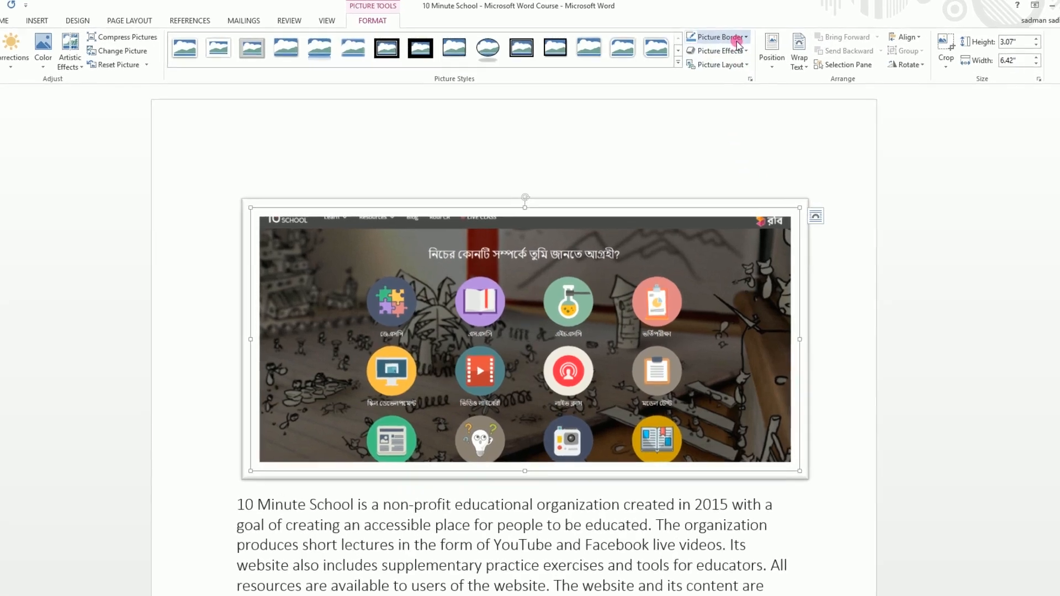
- Review the border colors and the preset, glow and other picture effects available for the website picture
click(737, 44)
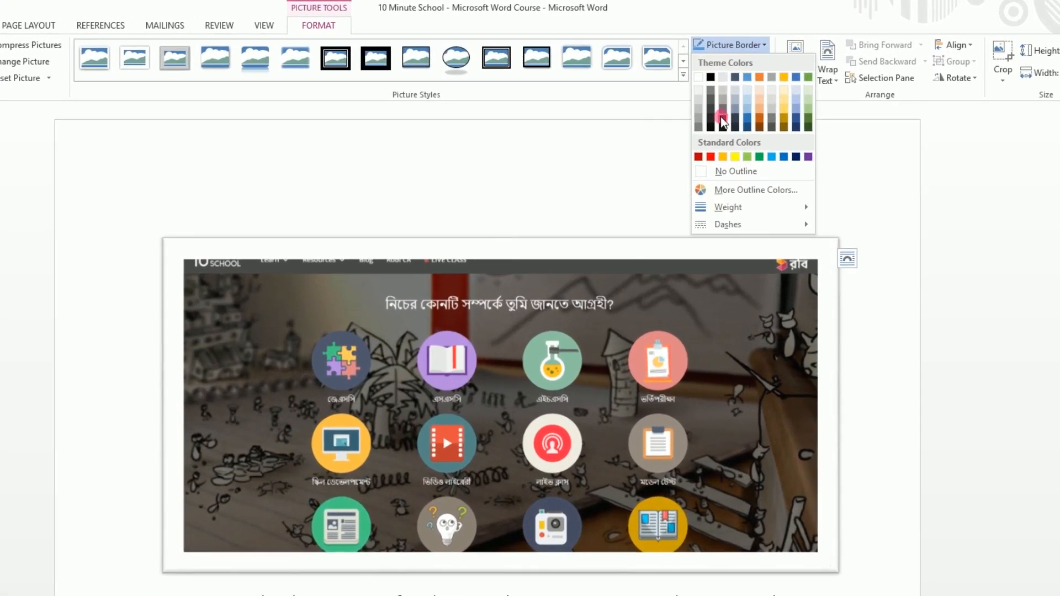
click(738, 14)
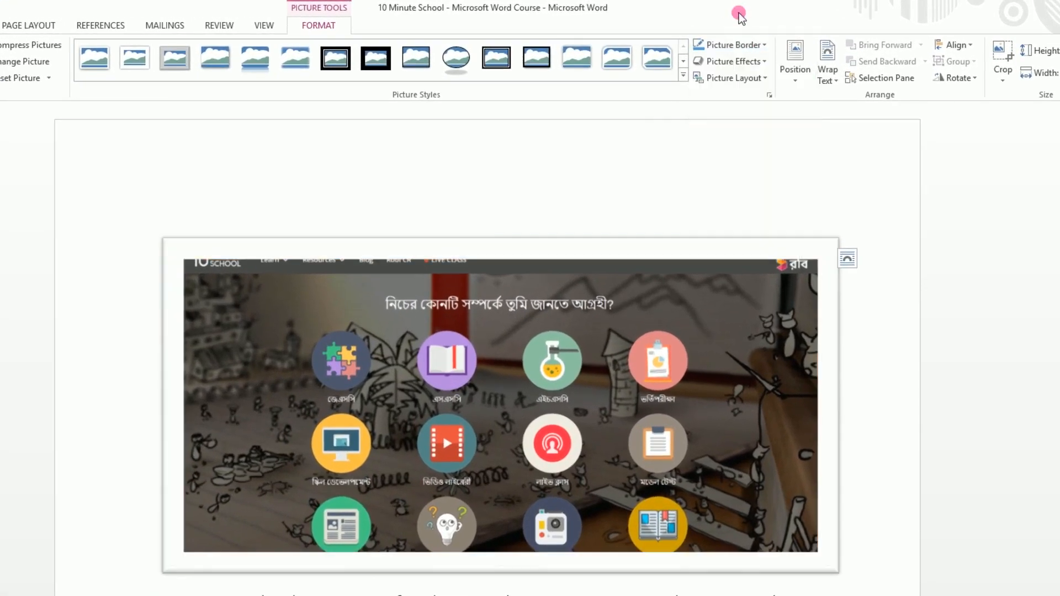
click(737, 62)
mouse_move(741, 152)
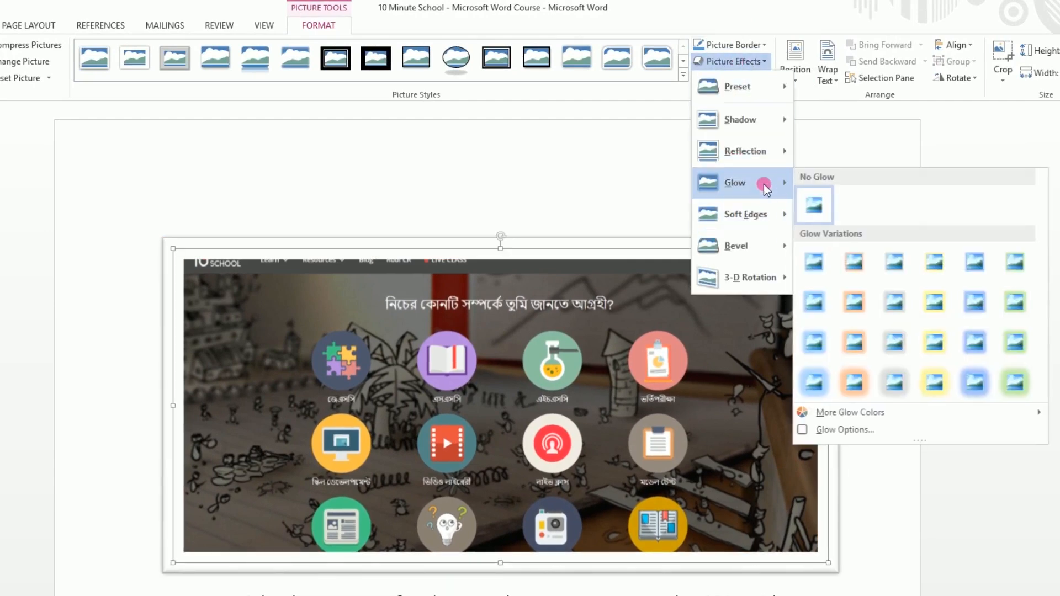
mouse_move(767, 232)
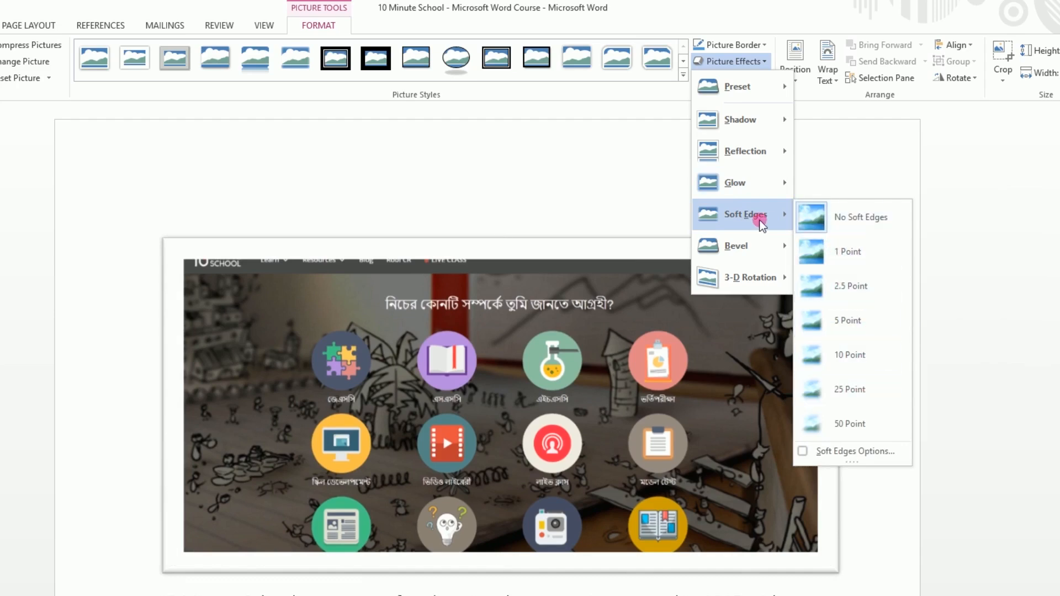
click(756, 62)
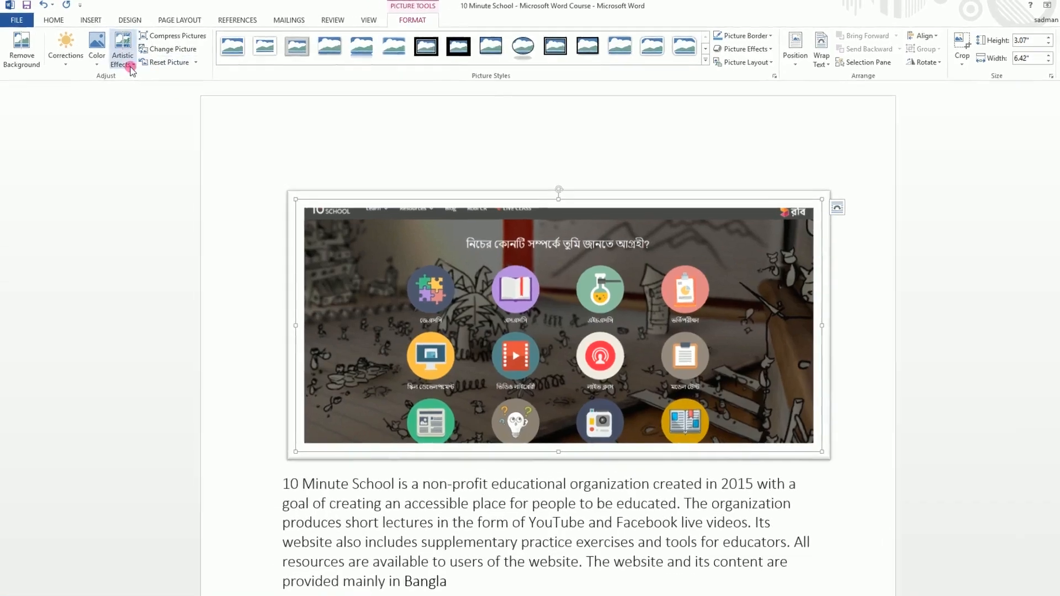
- Preview artistic effects, 0% color saturation and brightness/contrast corrections on the website picture without applying any
click(131, 70)
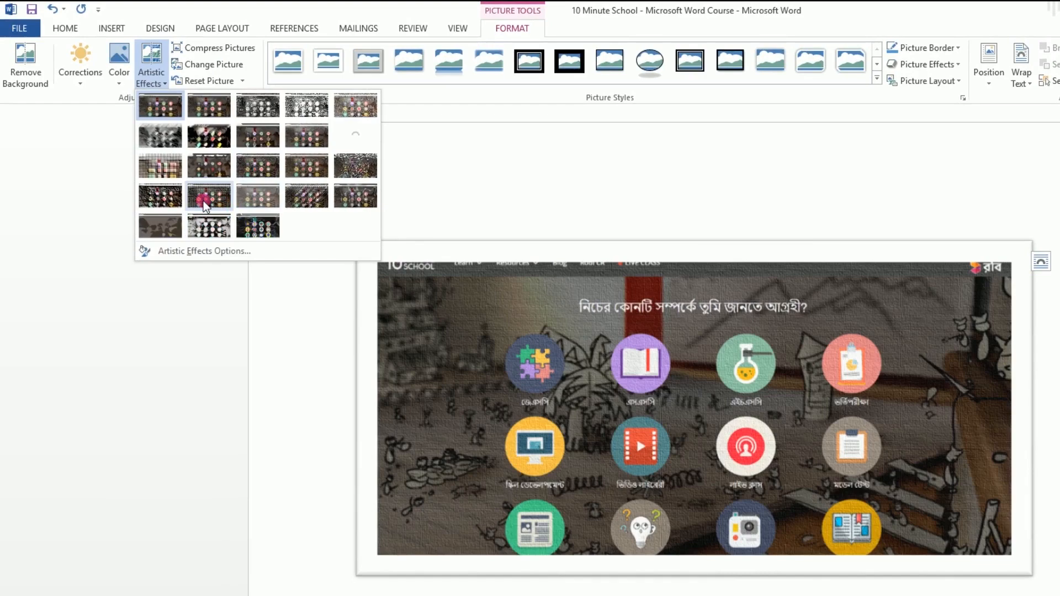
click(120, 60)
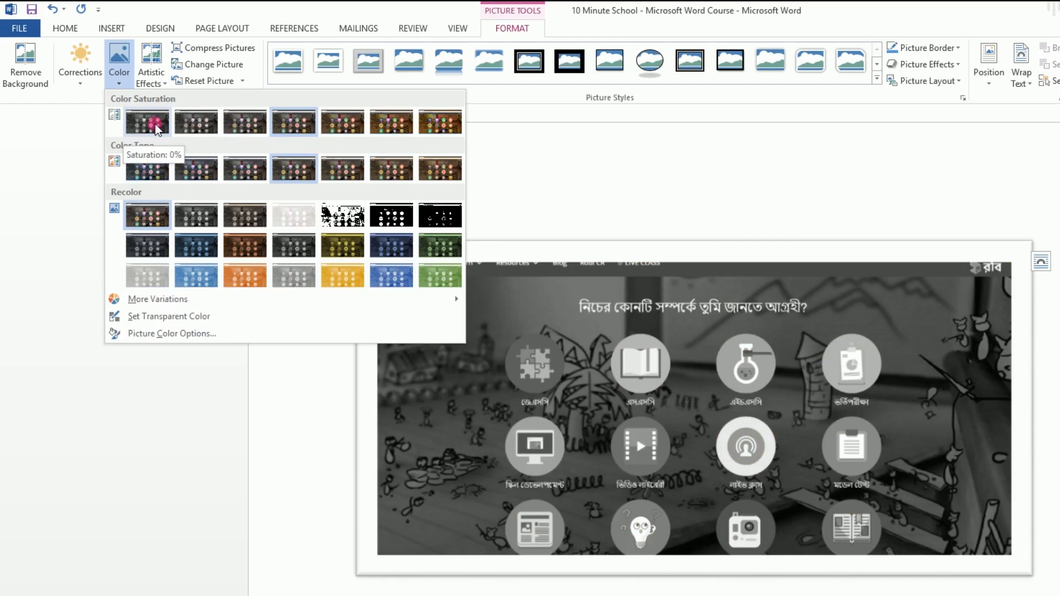
click(80, 65)
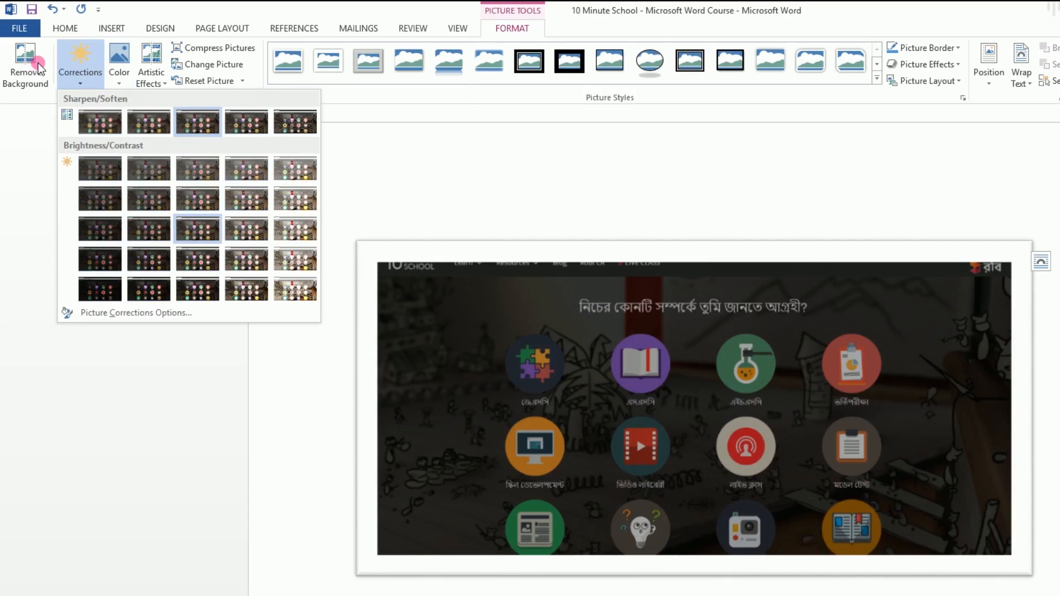
click(78, 66)
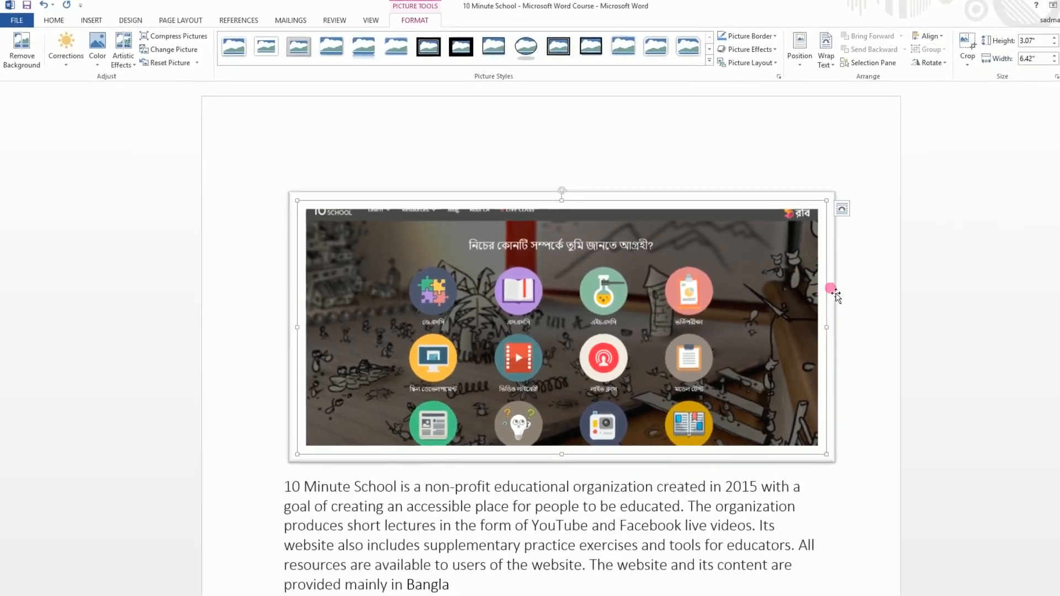
click(984, 333)
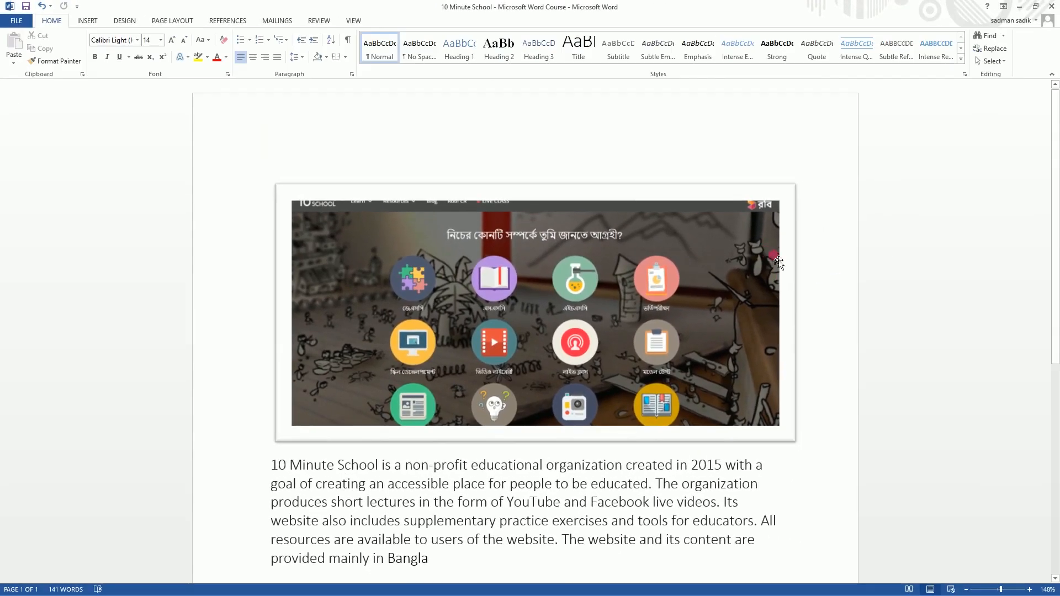
- Try enlarging the picture from its corners to about 8.64" and about 7.91" wide, undoing each resize
click(654, 257)
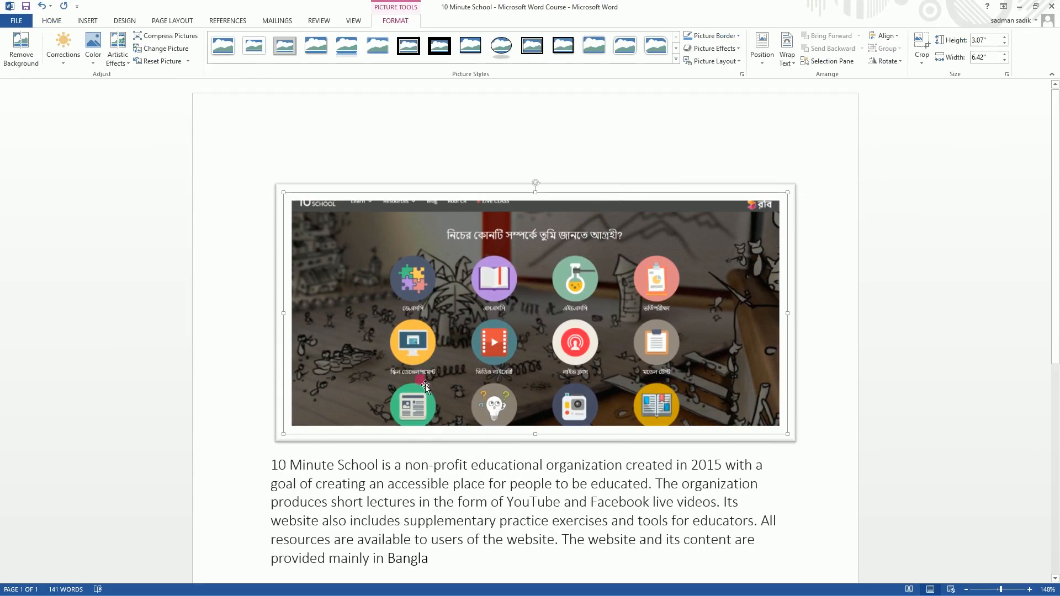
scroll(482, 442, down, 6)
scroll(515, 480, up, 6)
drag(787, 433, 962, 517)
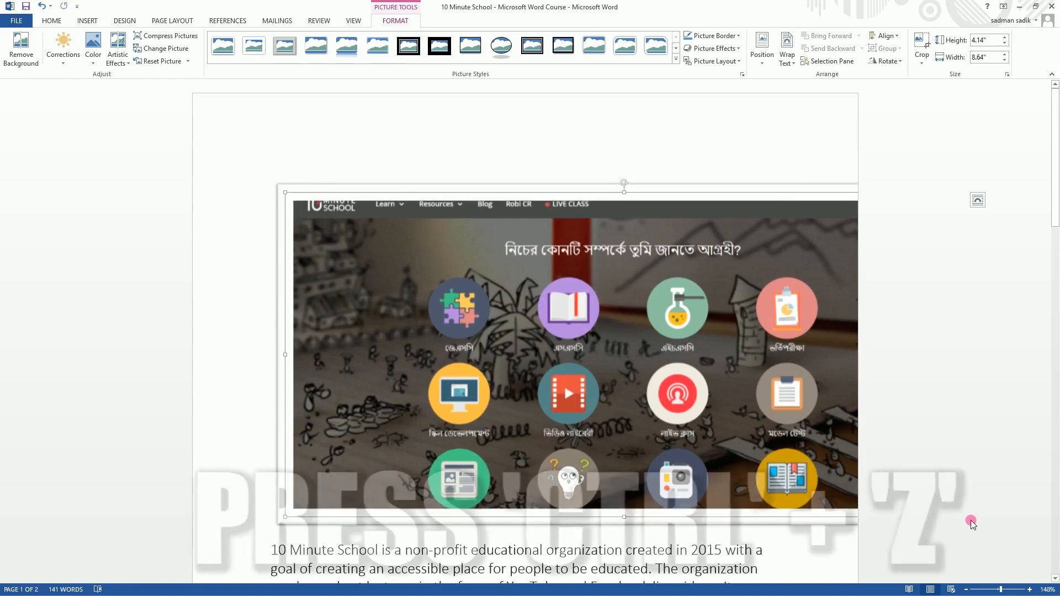
key(ctrl+z)
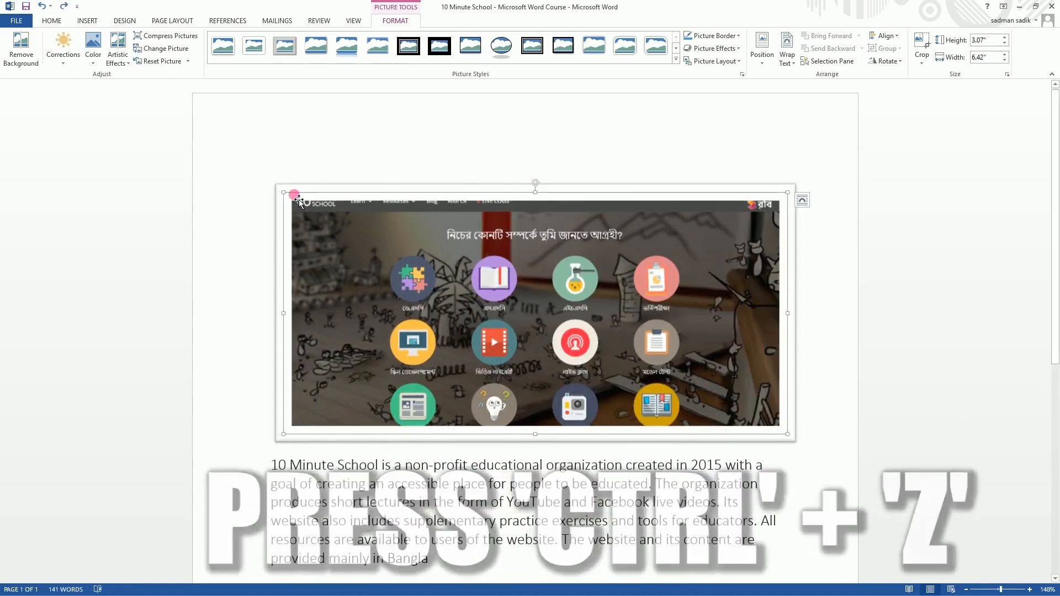
drag(283, 193, 275, 141)
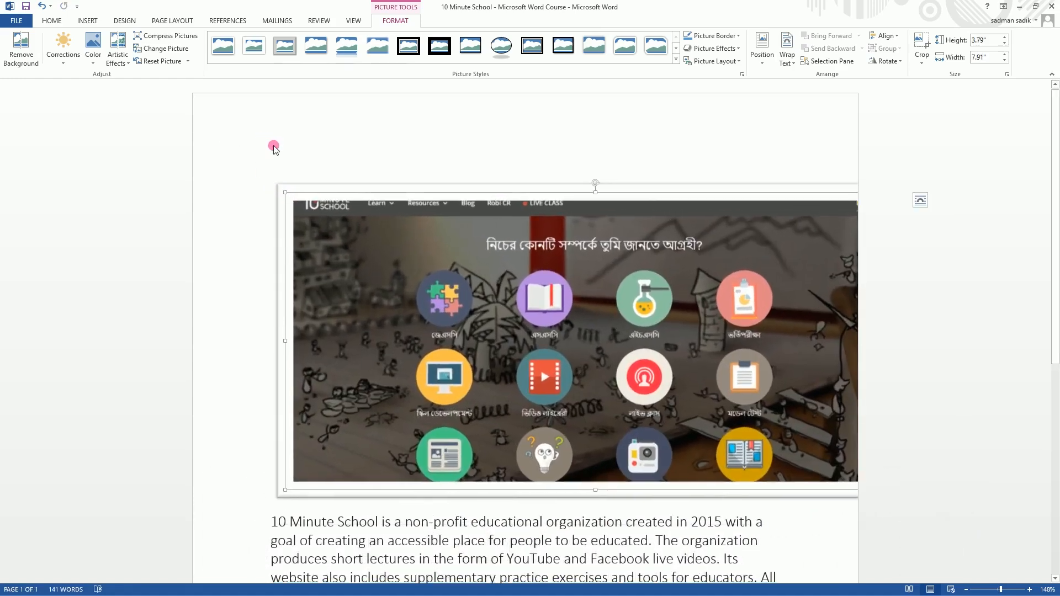
key(ctrl+z)
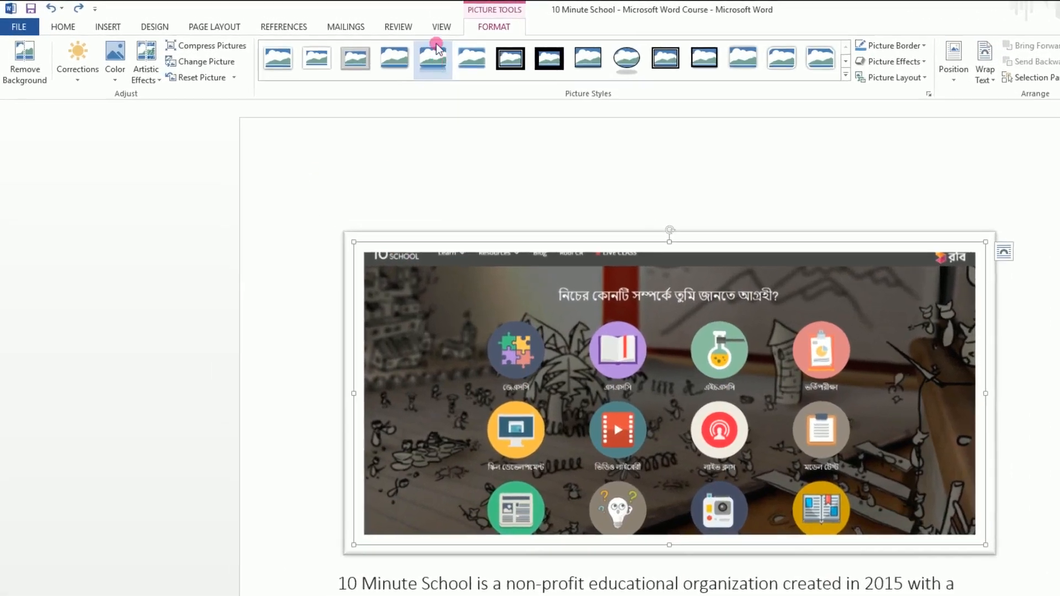
- Show the ruler in the document and deselect the picture
click(352, 22)
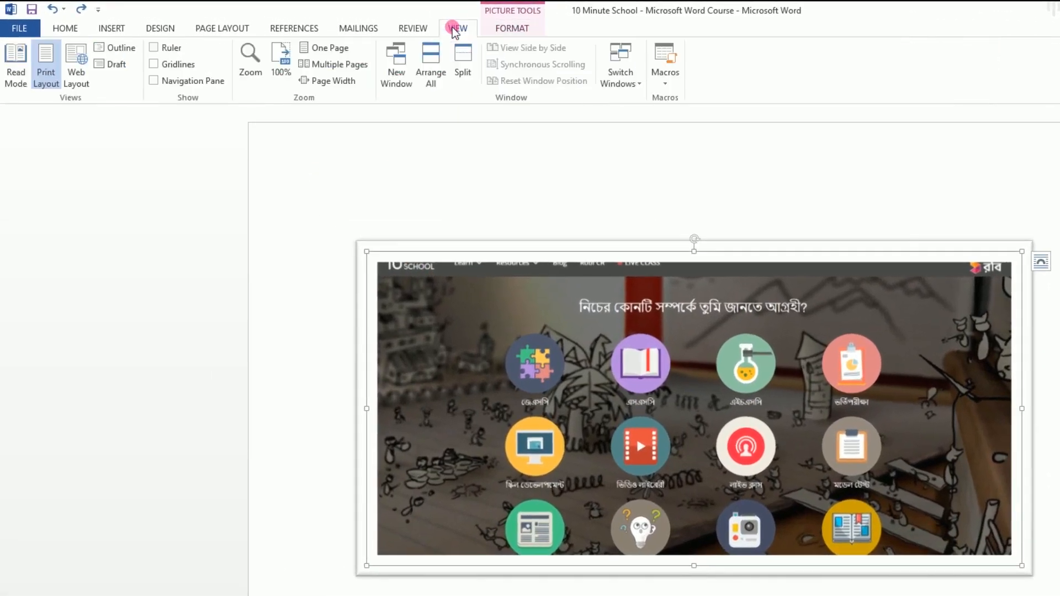
click(155, 49)
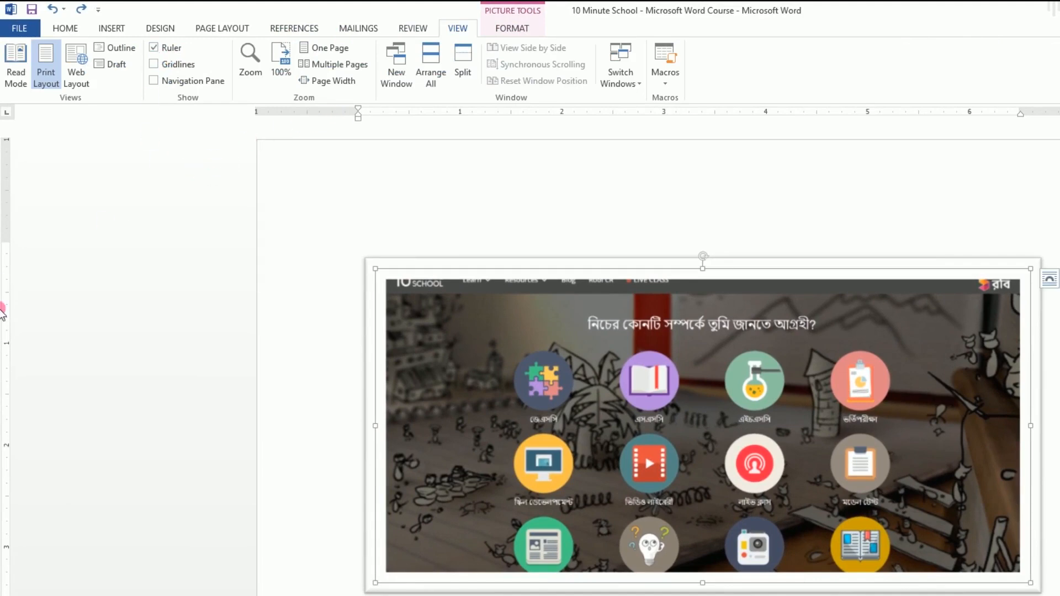
click(353, 227)
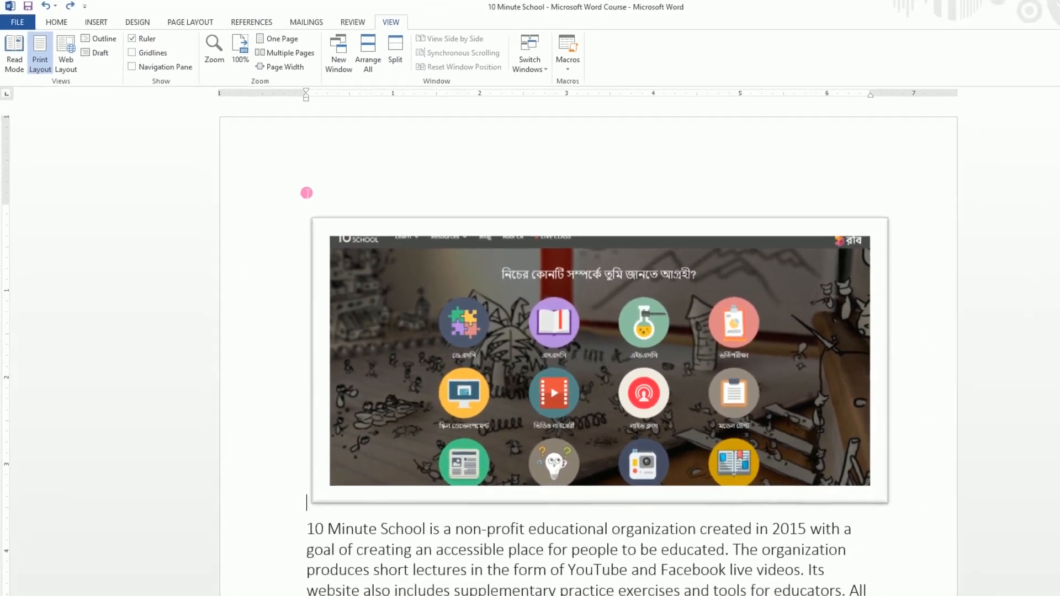
click(251, 135)
click(305, 182)
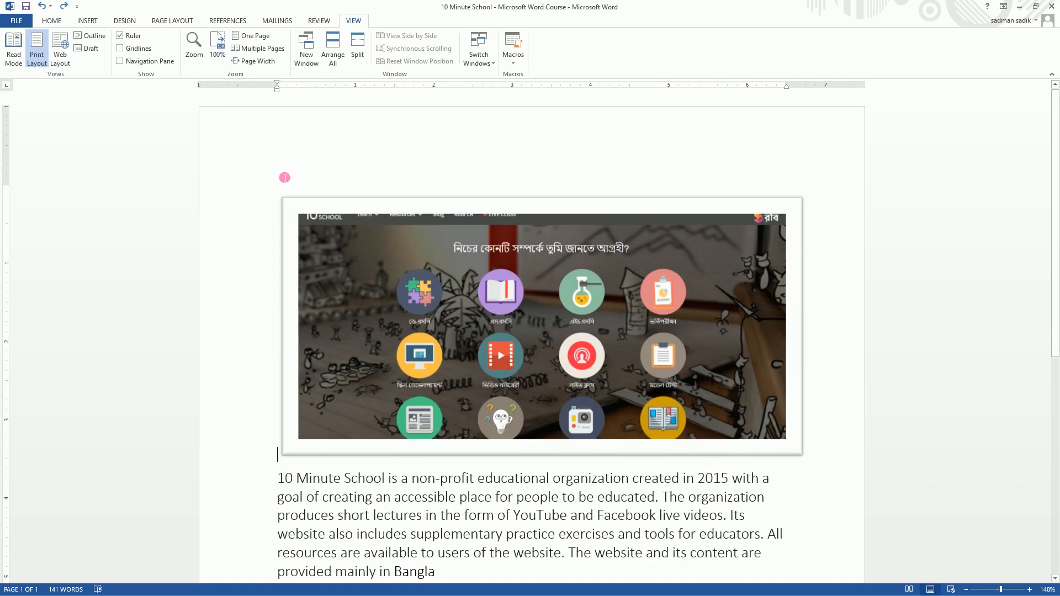